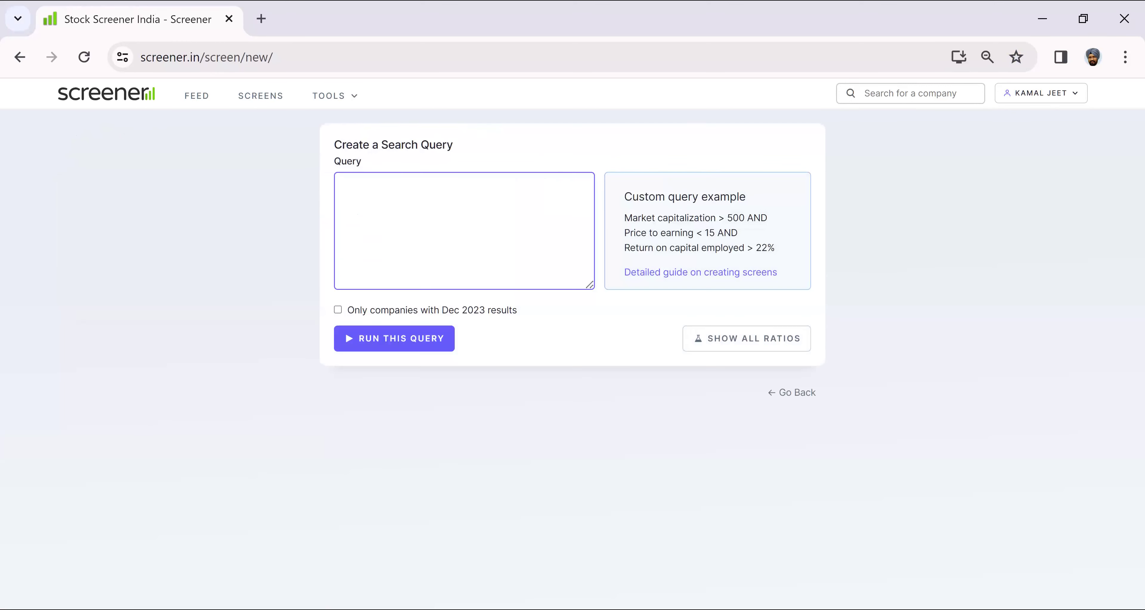
# Run a screen for Current price <100, returning 2265 results
pyautogui.write('CURRENT')
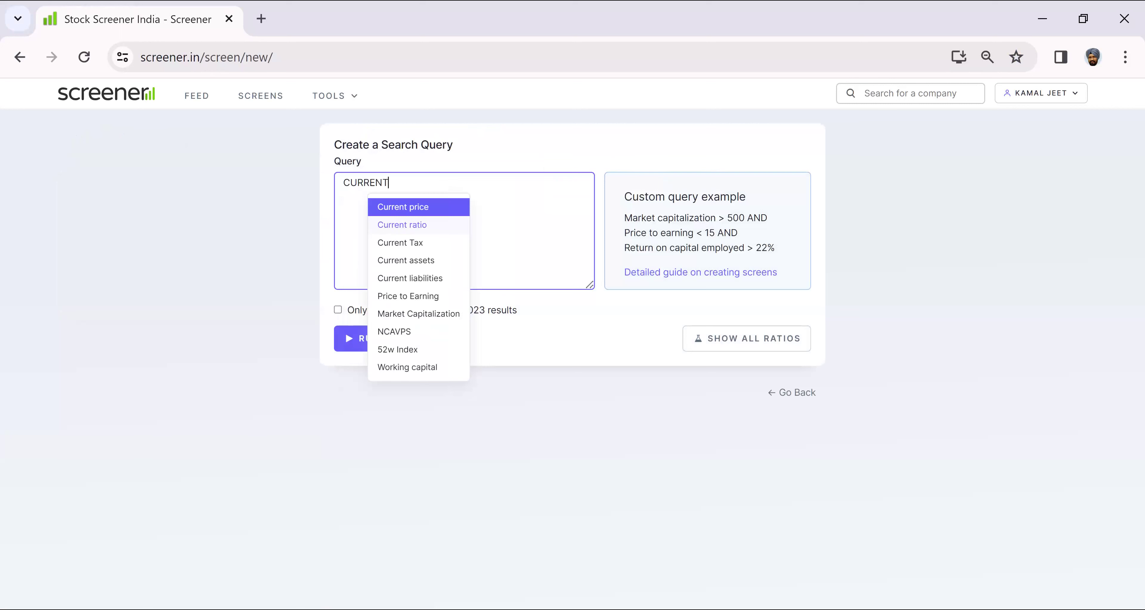
pyautogui.press('Return')
pyautogui.write('<')
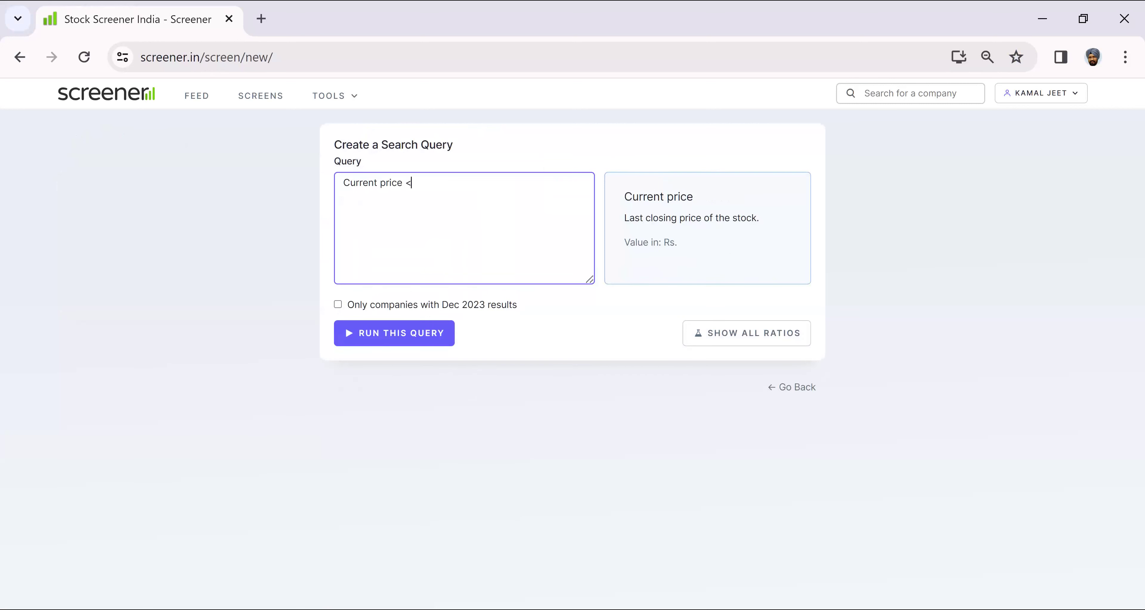
pyautogui.write('100 AND')
pyautogui.press('Return')
pyautogui.write('CURENT')
pyautogui.press('BackSpace')
pyautogui.press('BackSpace')
pyautogui.press('BackSpace')
pyautogui.press('BackSpace')
pyautogui.press('BackSpace')
pyautogui.press('BackSpace')
pyautogui.press('BackSpace')
pyautogui.press('BackSpace')
pyautogui.press('BackSpace')
pyautogui.press('BackSpace')
pyautogui.press('BackSpace')
pyautogui.press('Return')
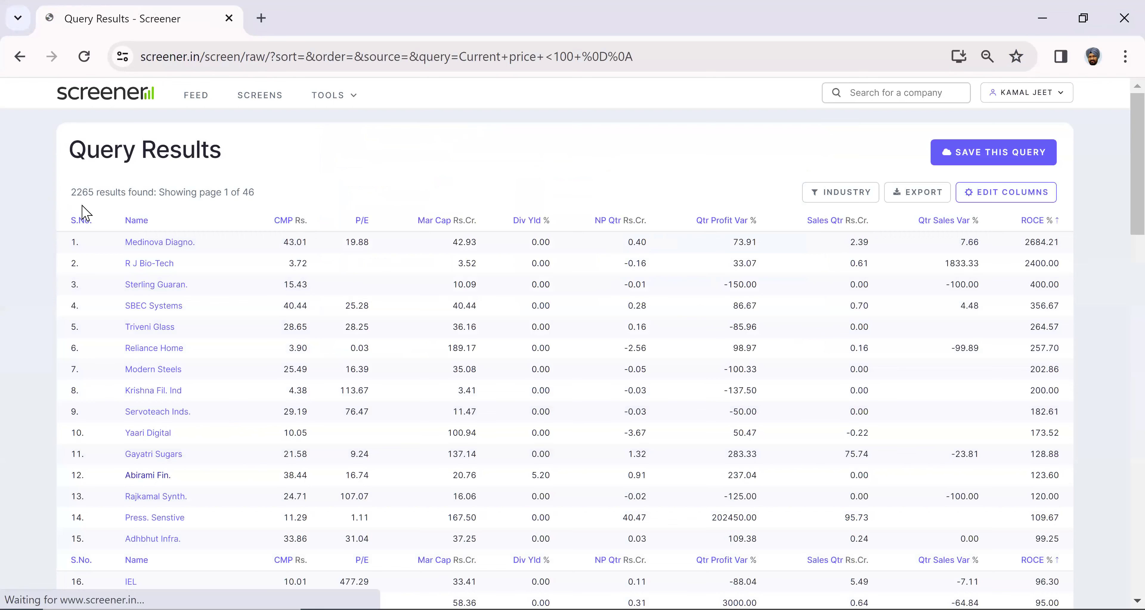
# Add a second condition 'AND Current price >50' to the query
pyautogui.scroll(-10, 91, 218)
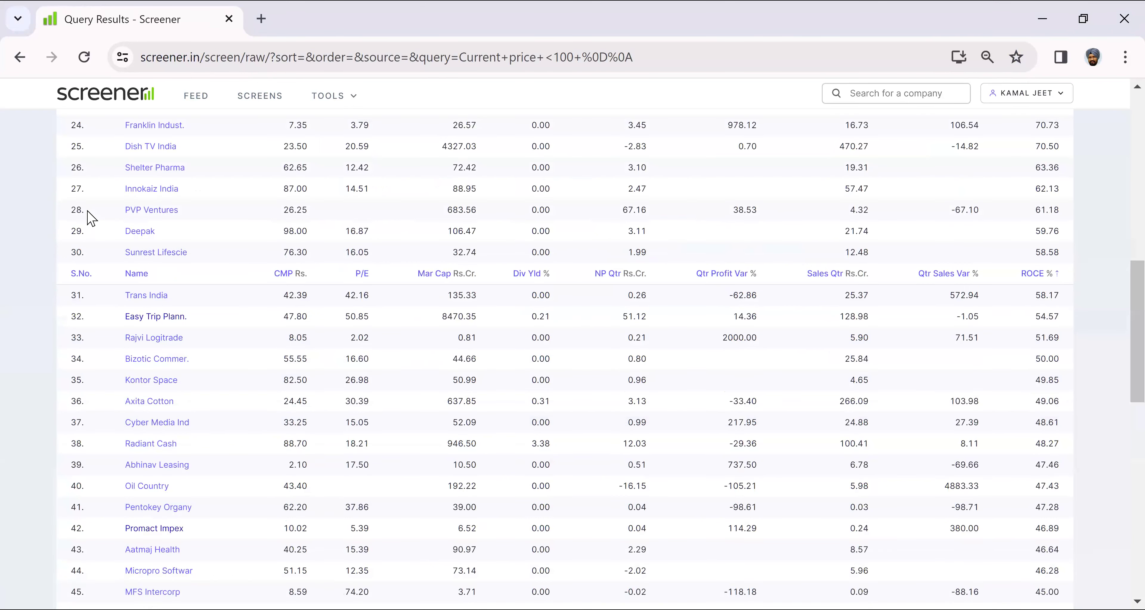
pyautogui.scroll(-12, 91, 218)
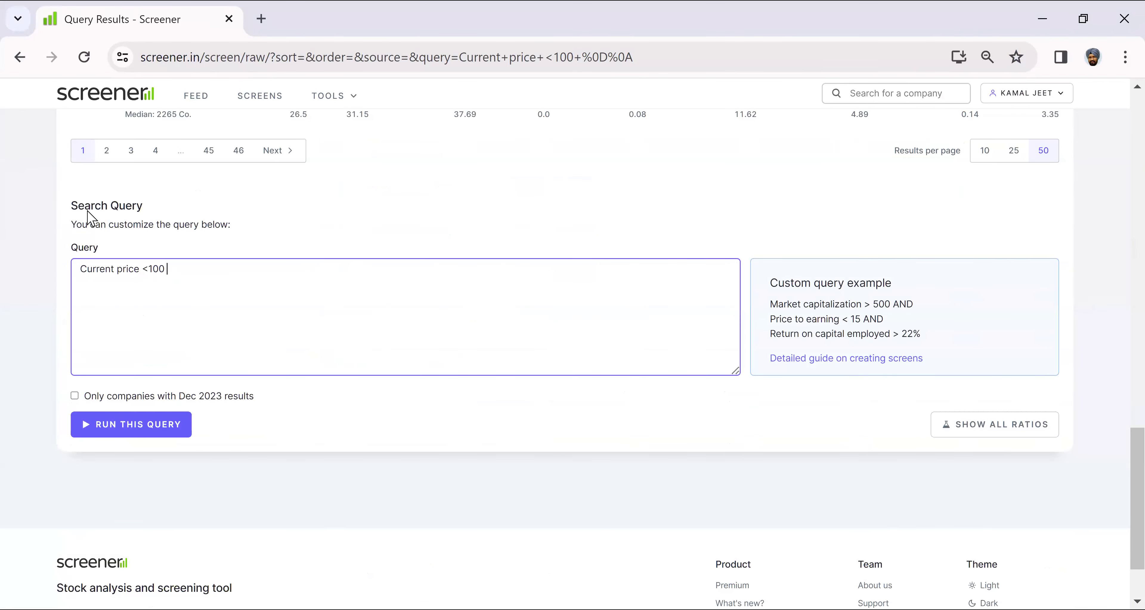
pyautogui.write('AND')
pyautogui.press('Return')
pyautogui.write('CUR')
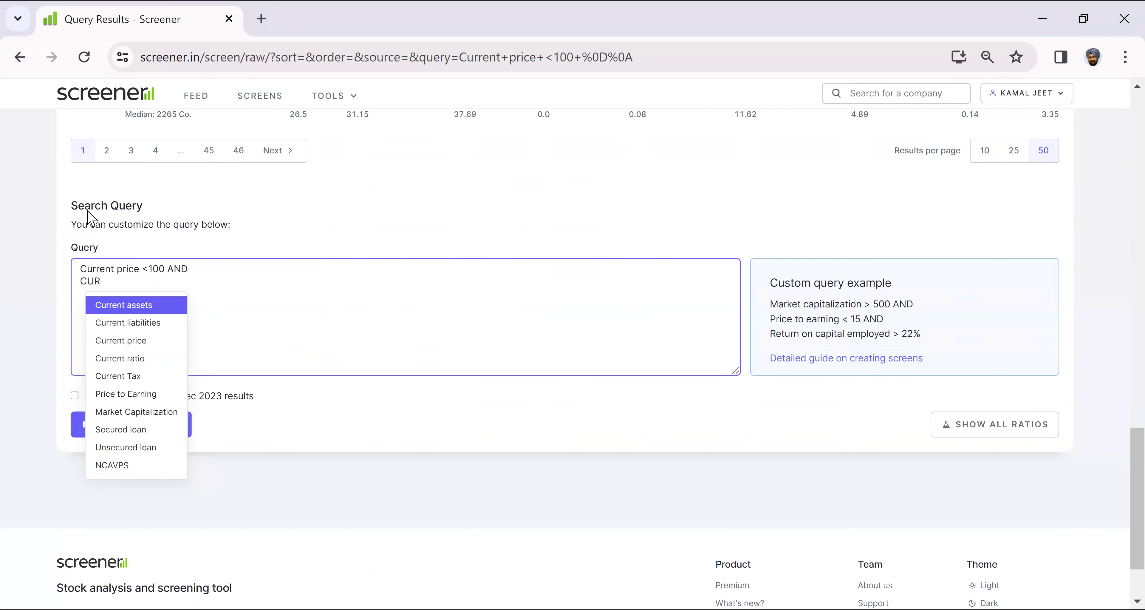
pyautogui.press('Down')
pyautogui.press('Down')
pyautogui.press('Return')
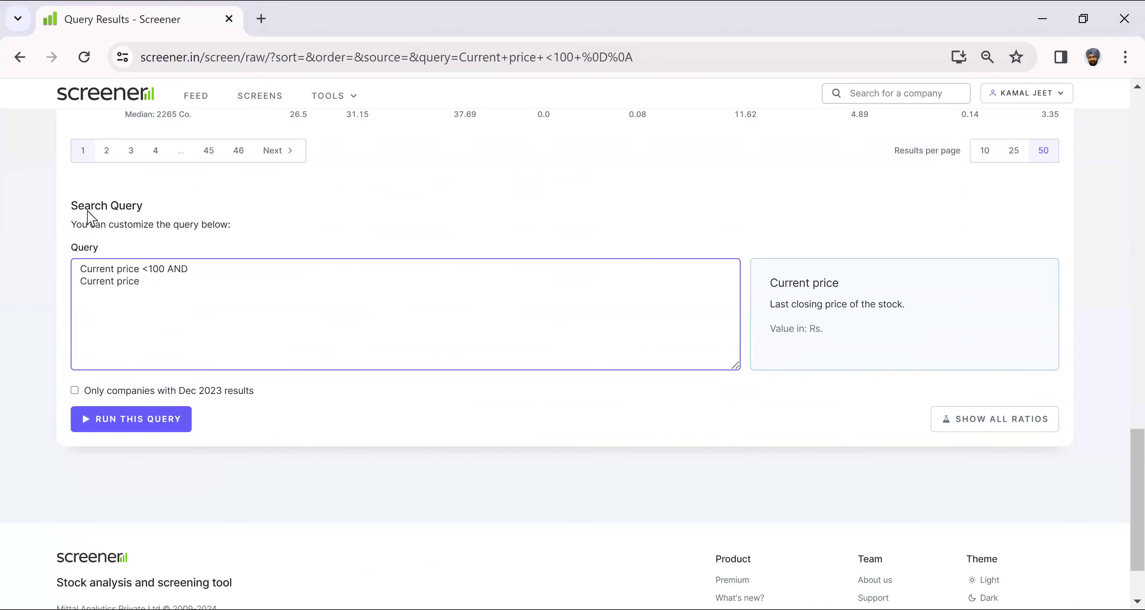
pyautogui.write('>50')
# Run the 50–100 price screen, then add 'AND Return on capital employed >25' and rerun
pyautogui.hotkey('ctrl', 'Return')
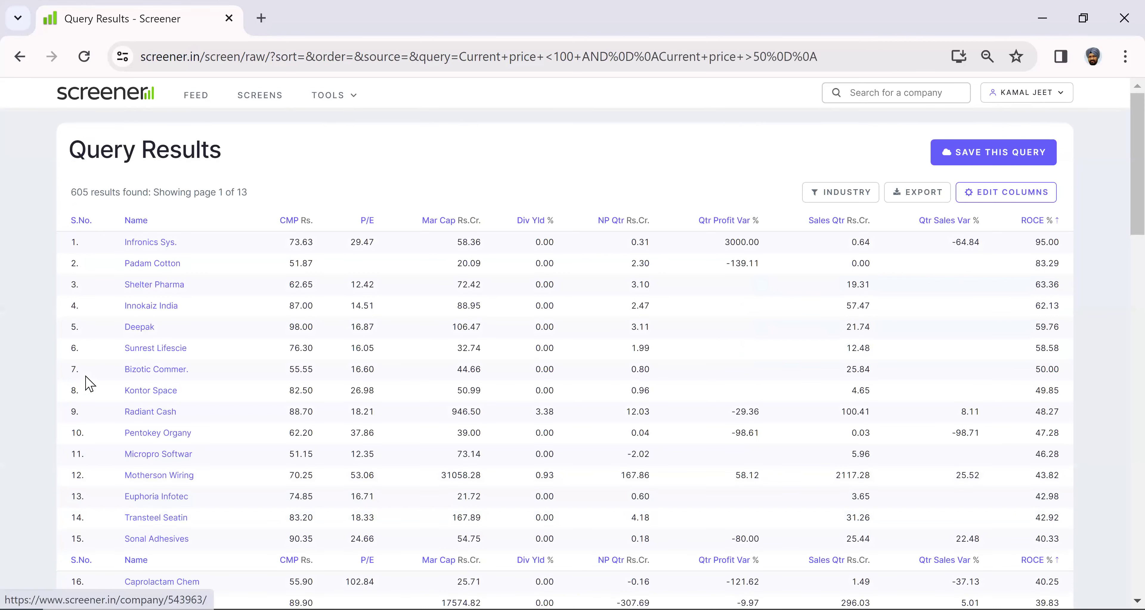
pyautogui.scroll(-20, 88, 383)
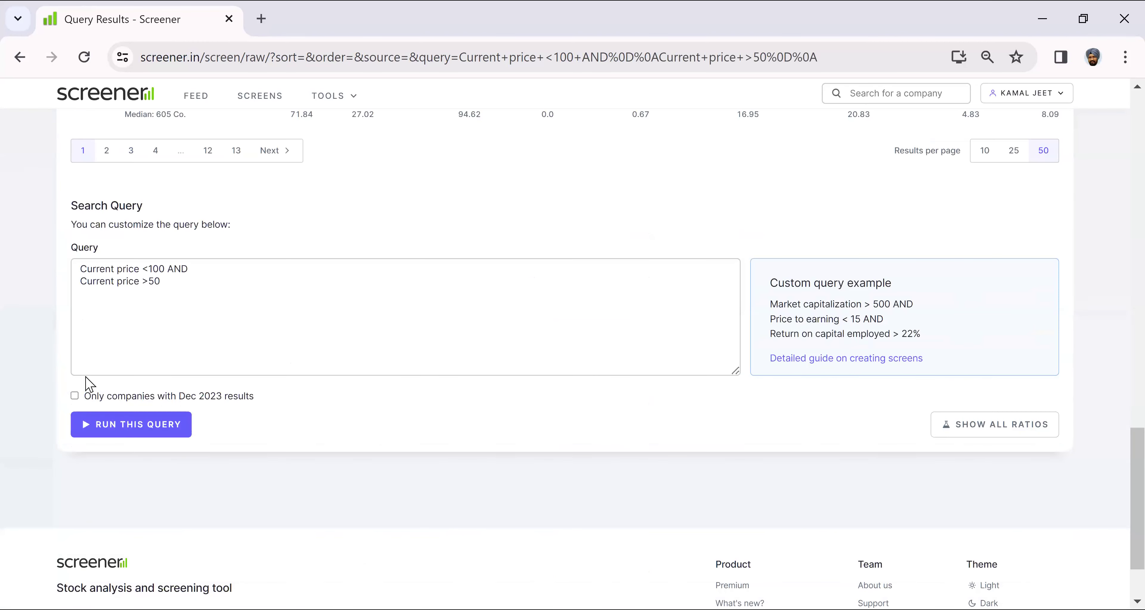
pyautogui.click(86, 376)
pyautogui.press('BackSpace')
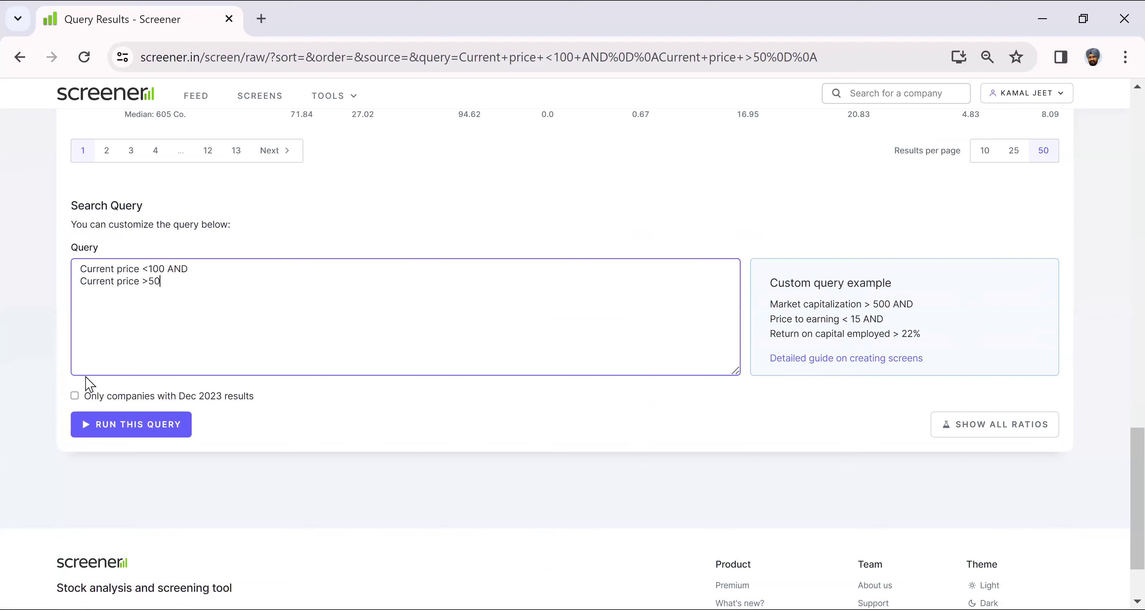
pyautogui.write('AND')
pyautogui.press('Return')
pyautogui.write('RETU')
pyautogui.press('Down')
pyautogui.press('Down')
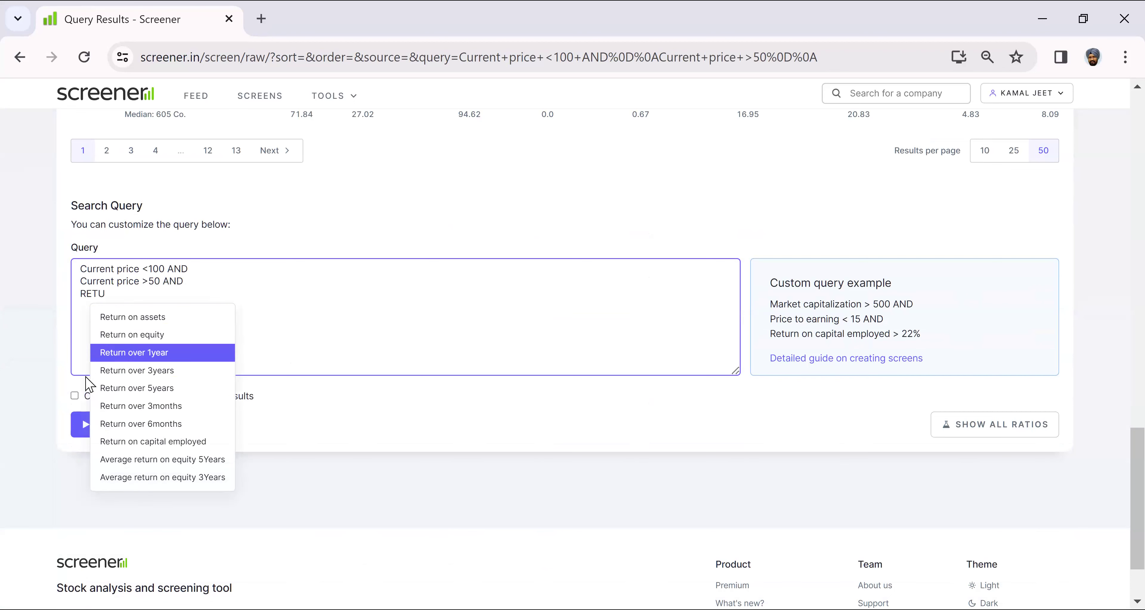
pyautogui.press('Down')
pyautogui.press('Down')
pyautogui.press('Down')
pyautogui.press('Down')
pyautogui.press('Down')
pyautogui.press('Return')
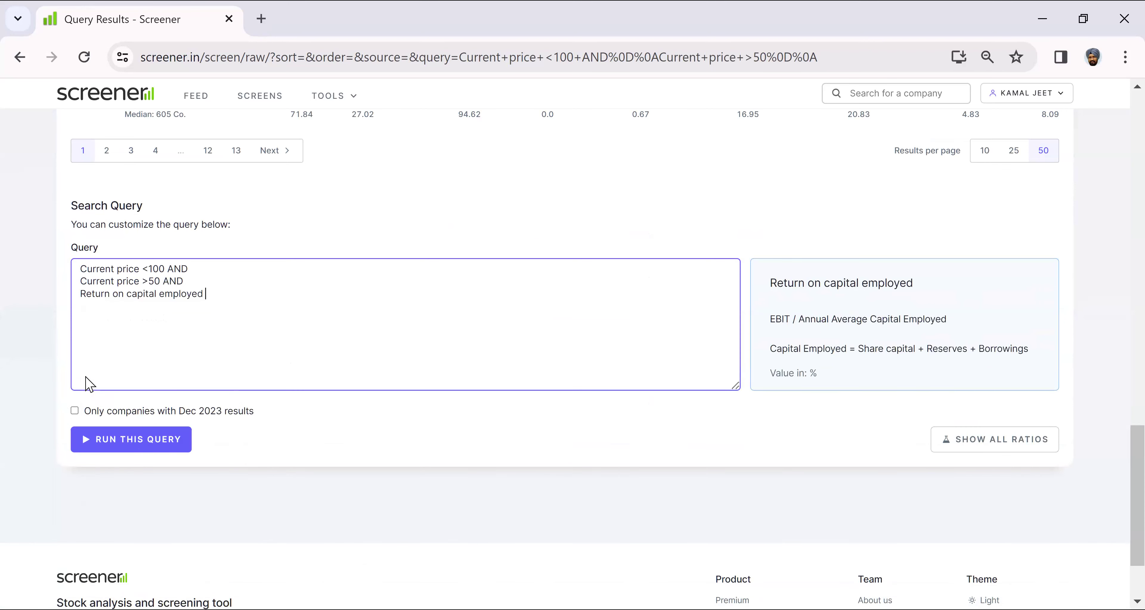
pyautogui.write('>25')
pyautogui.hotkey('ctrl', 'Return')
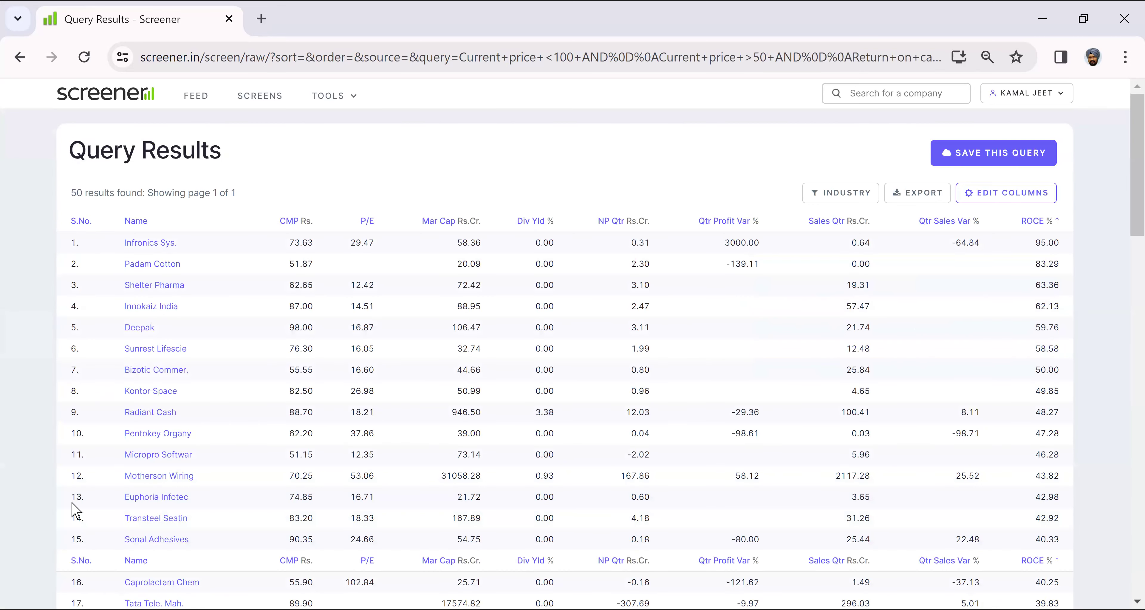
# Append 'AND Return on equity >25' to the query
pyautogui.scroll(-2, 76, 510)
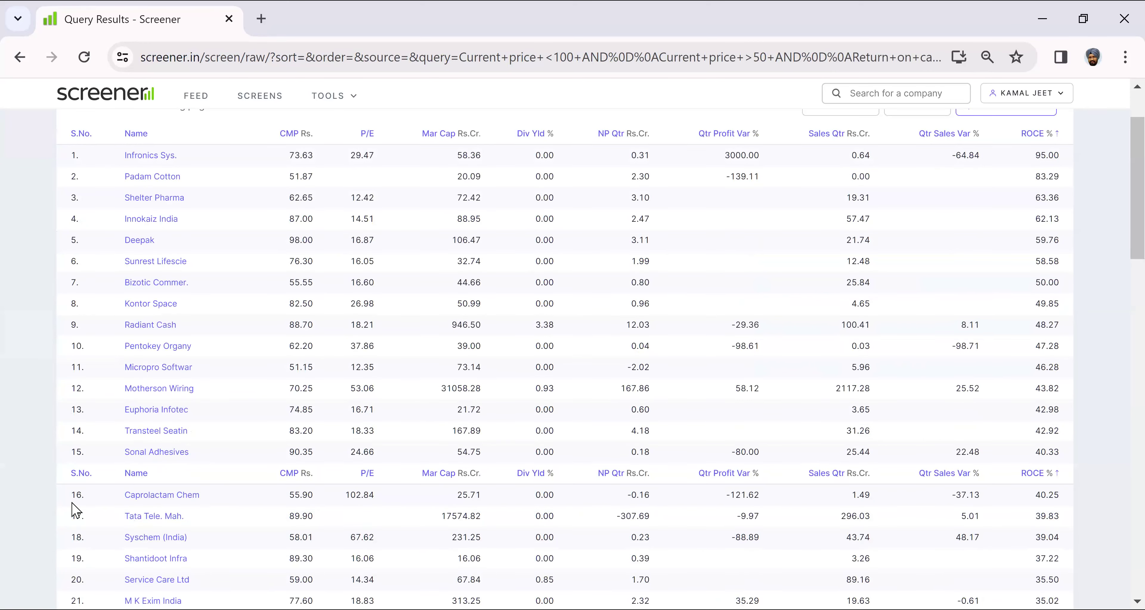
pyautogui.scroll(-20, 76, 511)
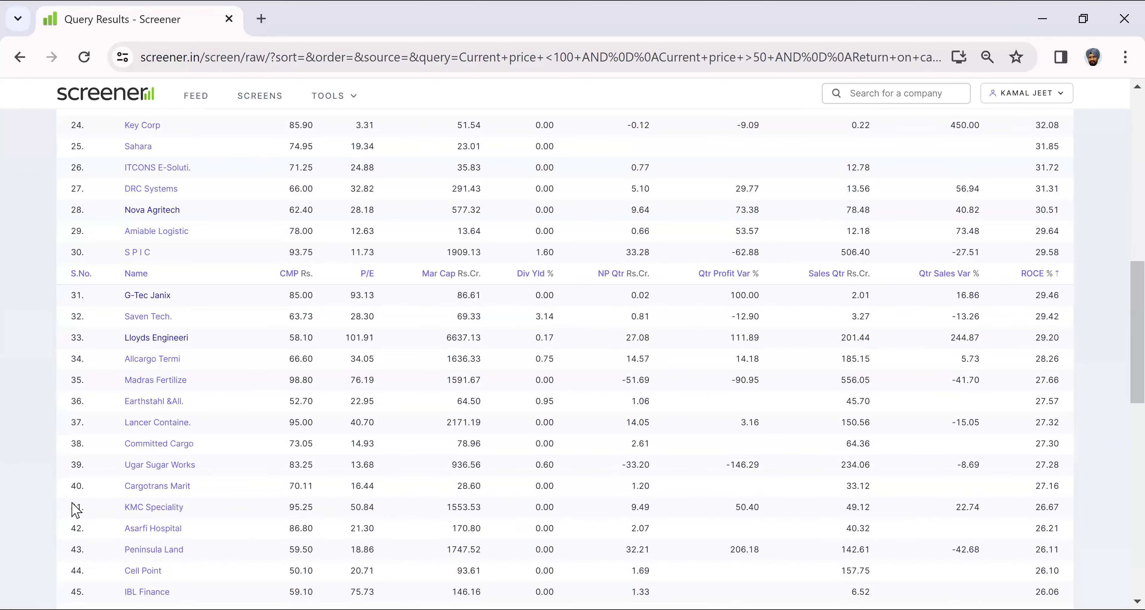
pyautogui.press('Tab')
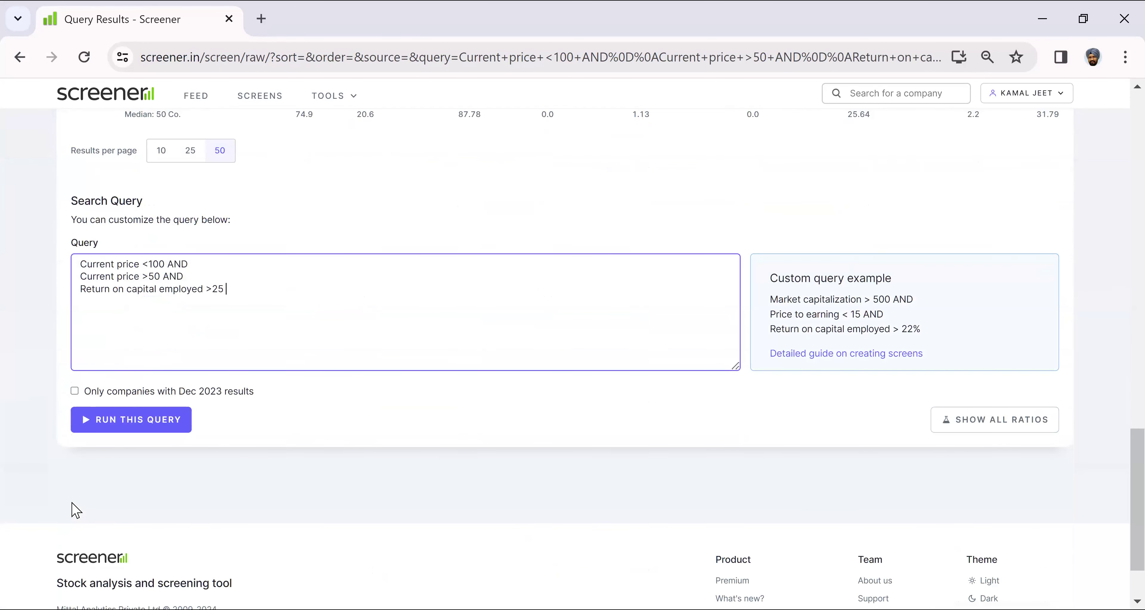
pyautogui.write('AND')
pyautogui.press('Return')
pyautogui.write('RETURN')
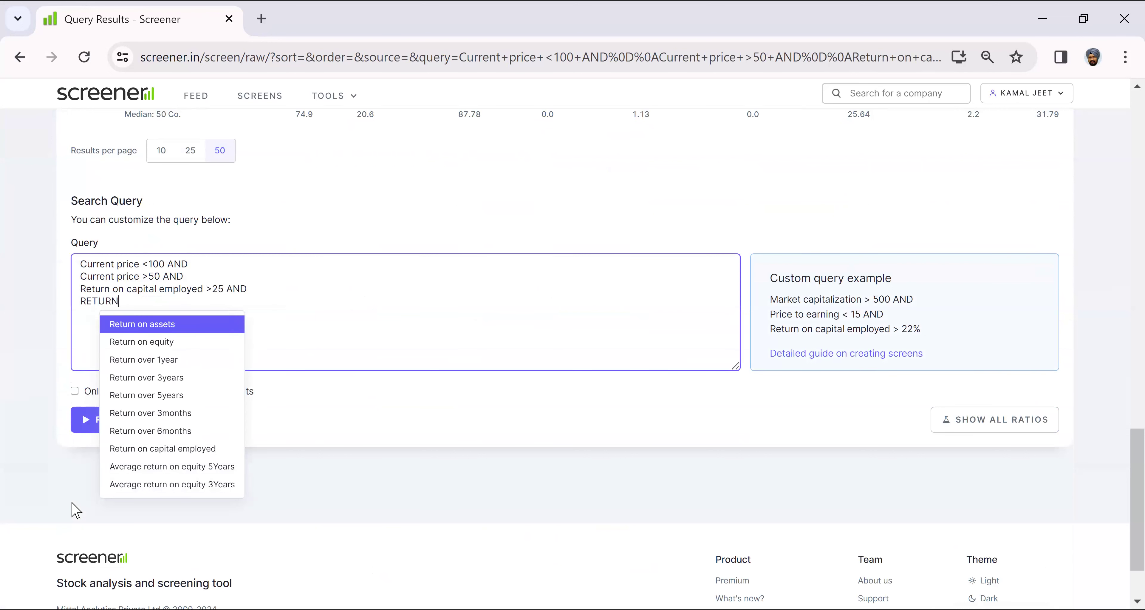
pyautogui.press('Down')
pyautogui.press('Return')
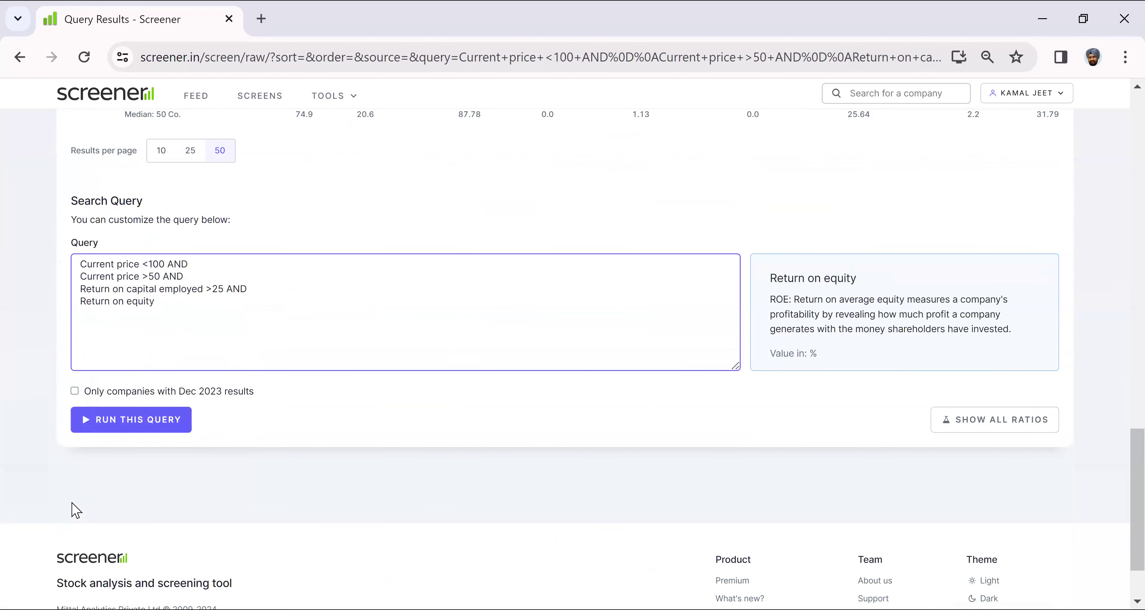
pyautogui.write('>25')
# Run the ROE query, then add 'AND Market Capitalization >500' and rerun, leaving 9 companies
pyautogui.hotkey('ctrl', 'Return')
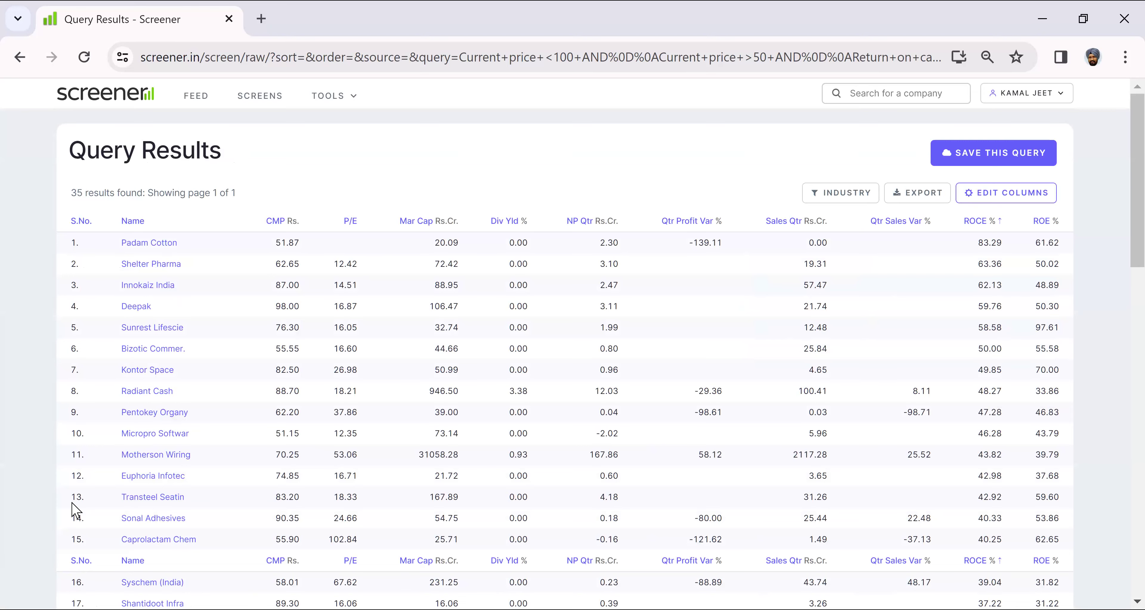
pyautogui.scroll(-15, 75, 511)
pyautogui.write('AND')
pyautogui.press('Return')
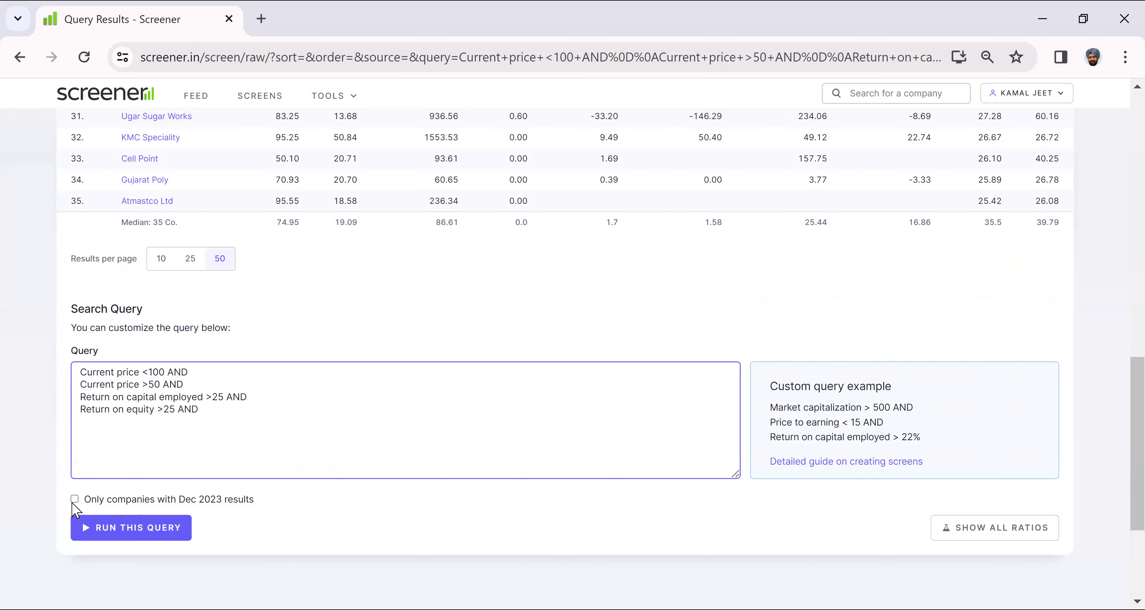
pyautogui.write('MARKET')
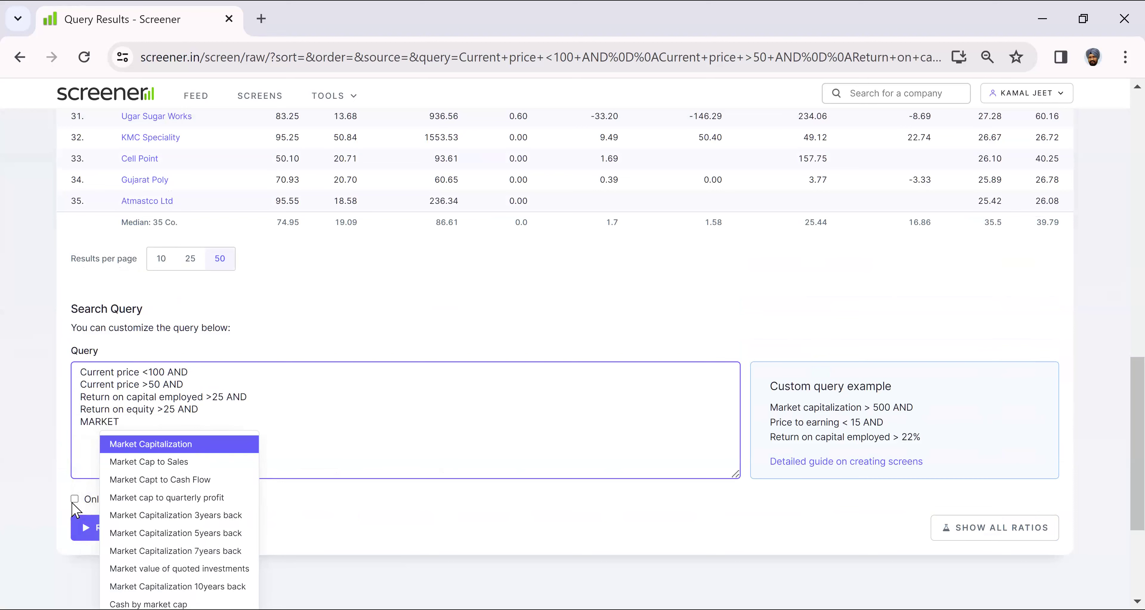
pyautogui.press('Return')
pyautogui.write('>500')
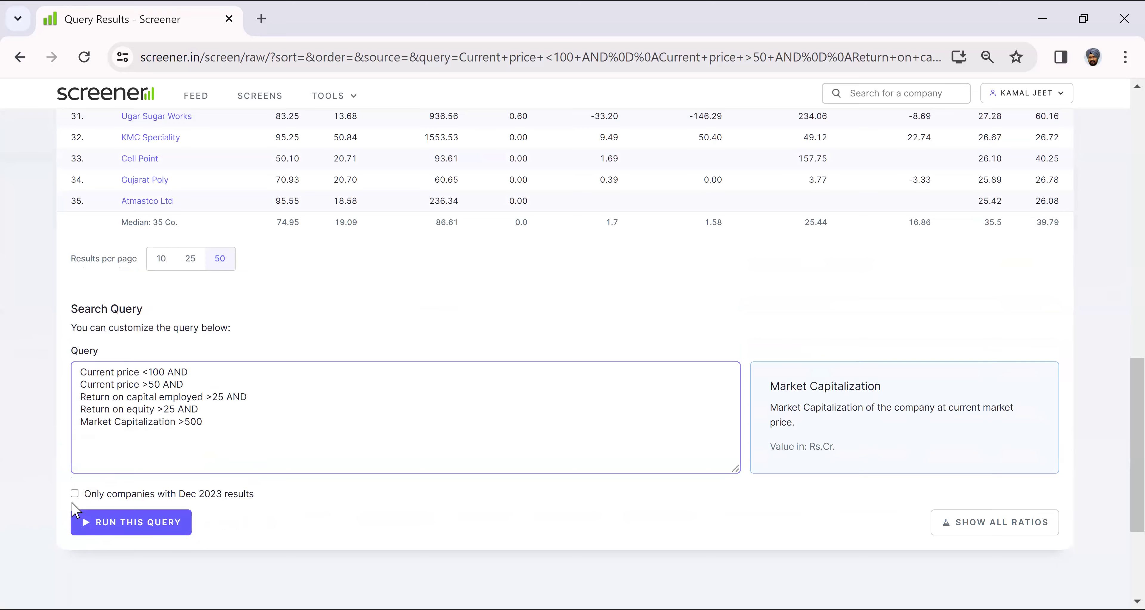
pyautogui.click(74, 510)
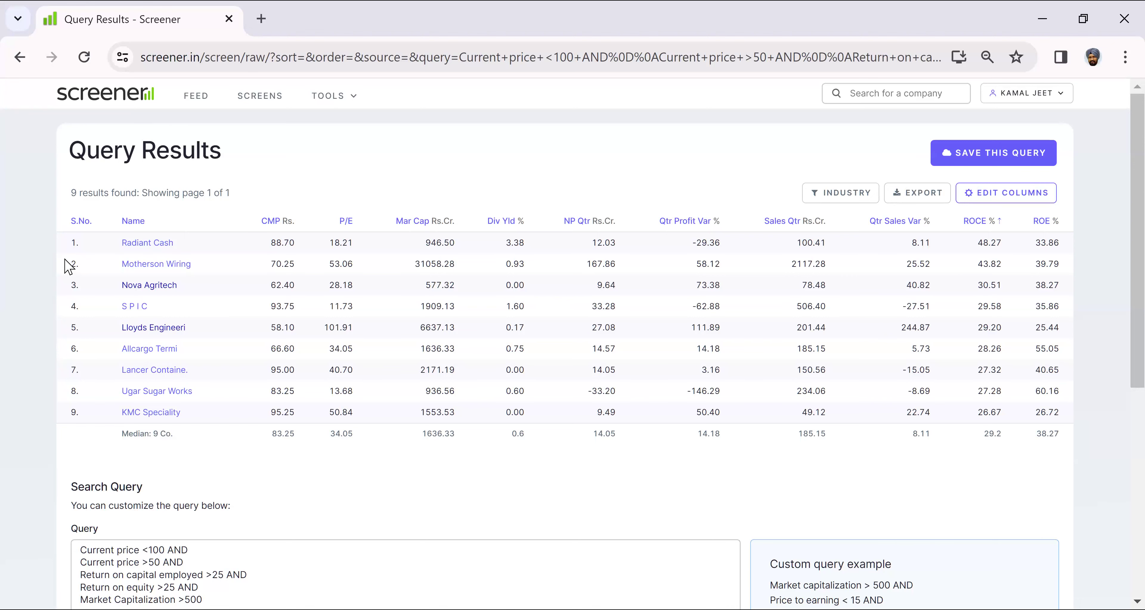
# Append 'AND Profit growth >30' as the last query condition
pyautogui.scroll(-4, 69, 266)
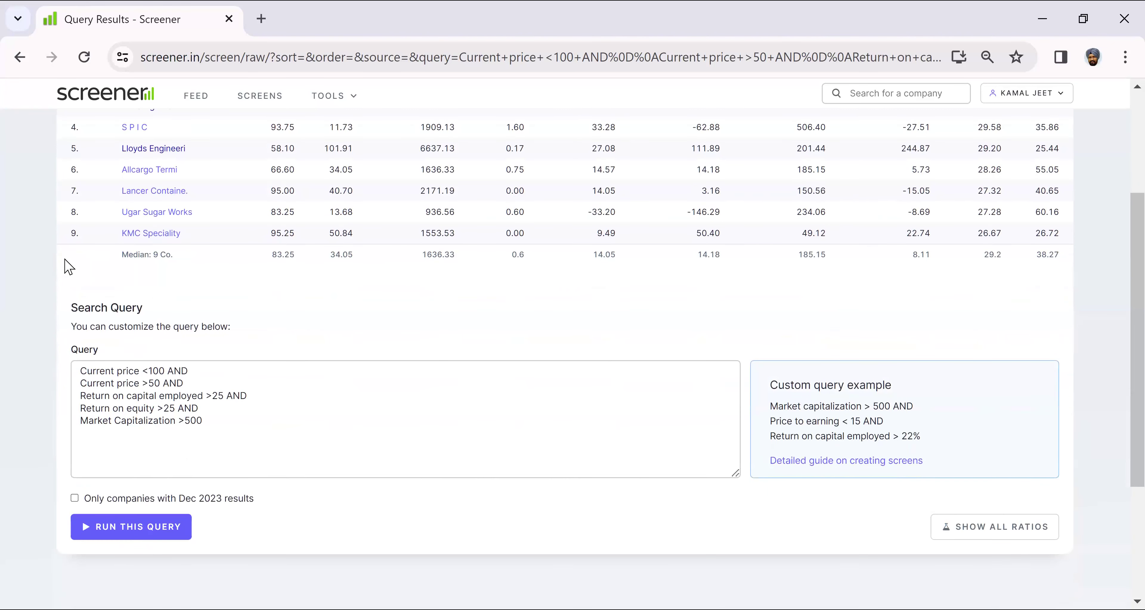
pyautogui.press('Tab')
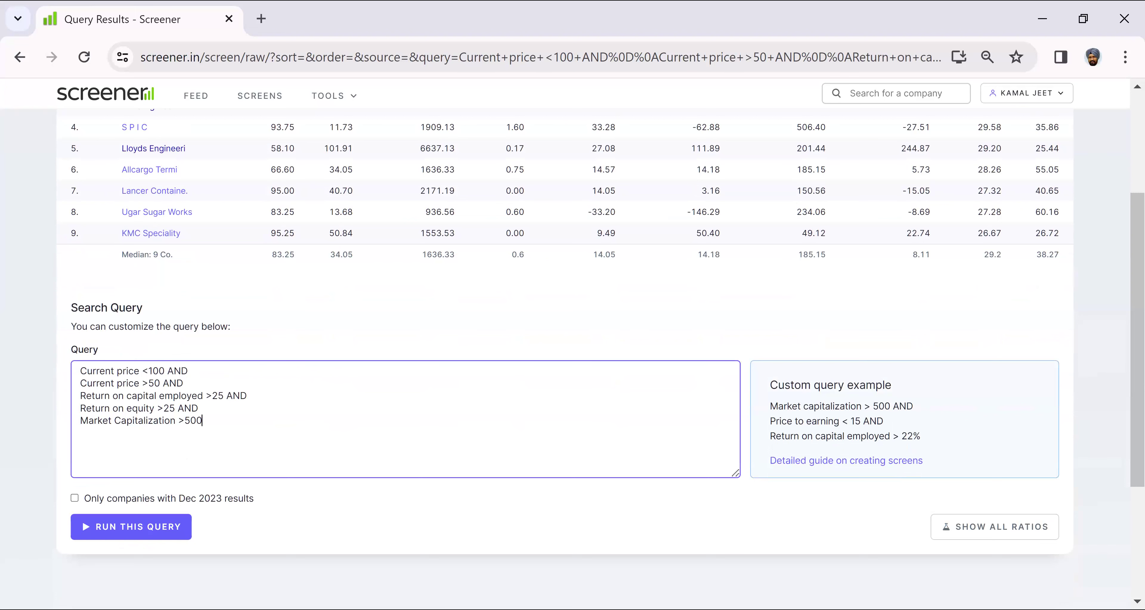
pyautogui.hotkey('alt', 'Tab')
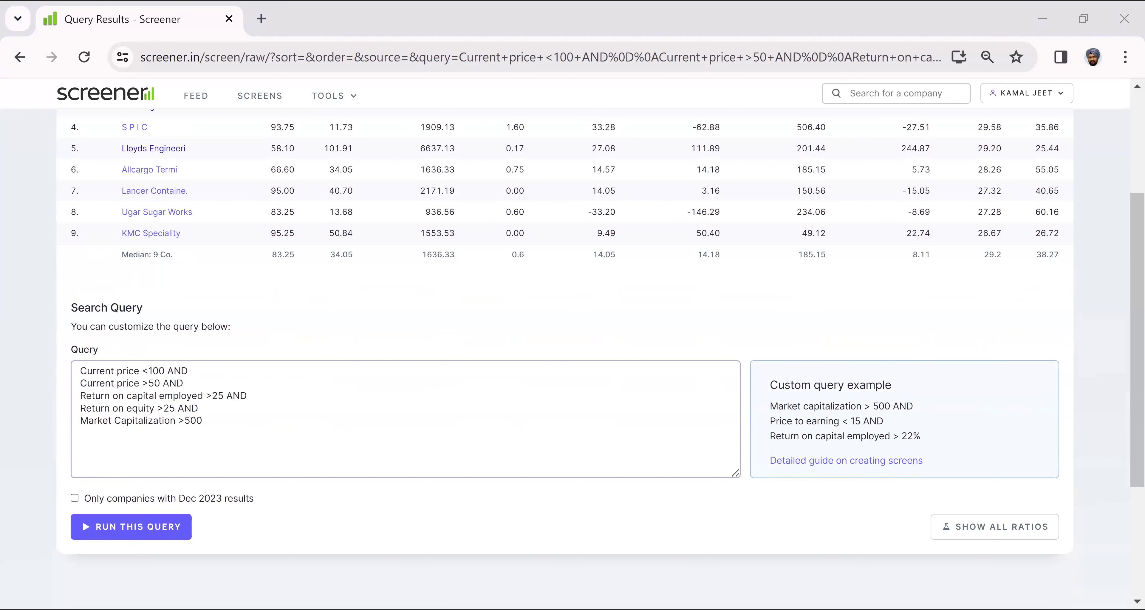
pyautogui.hotkey('alt', 'Tab')
pyautogui.write('AND')
pyautogui.press('Return')
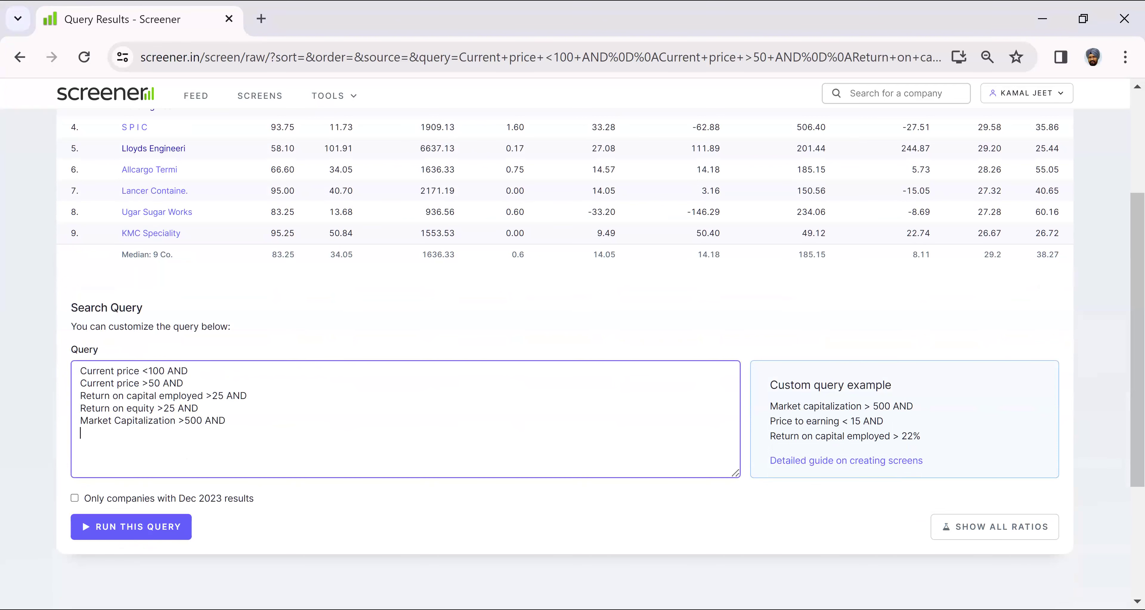
pyautogui.write('PROFIT')
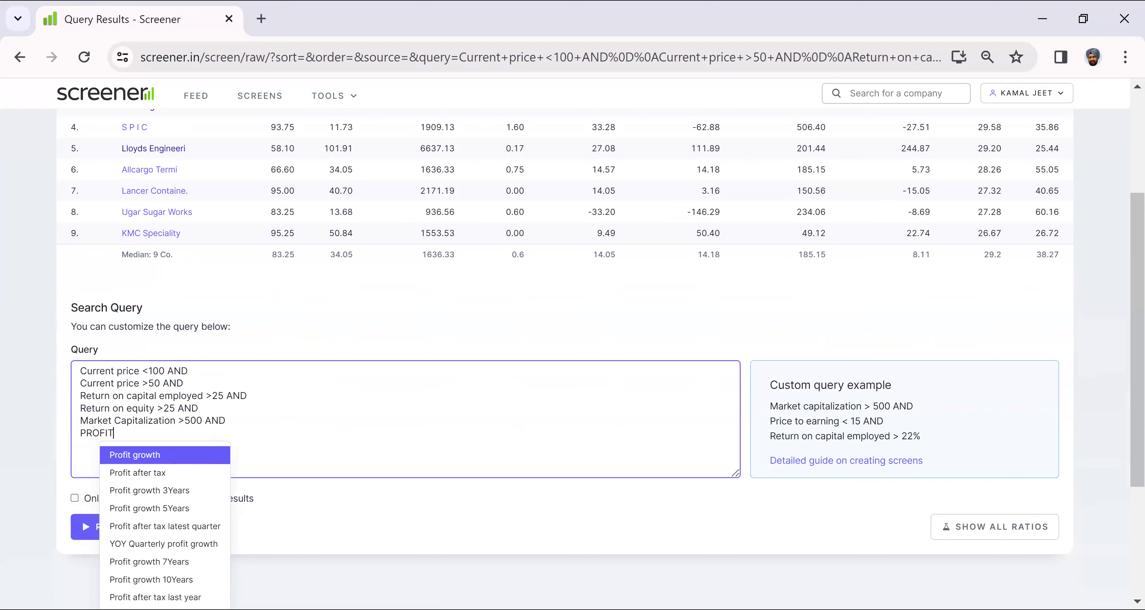
pyautogui.press('Return')
pyautogui.write('>30')
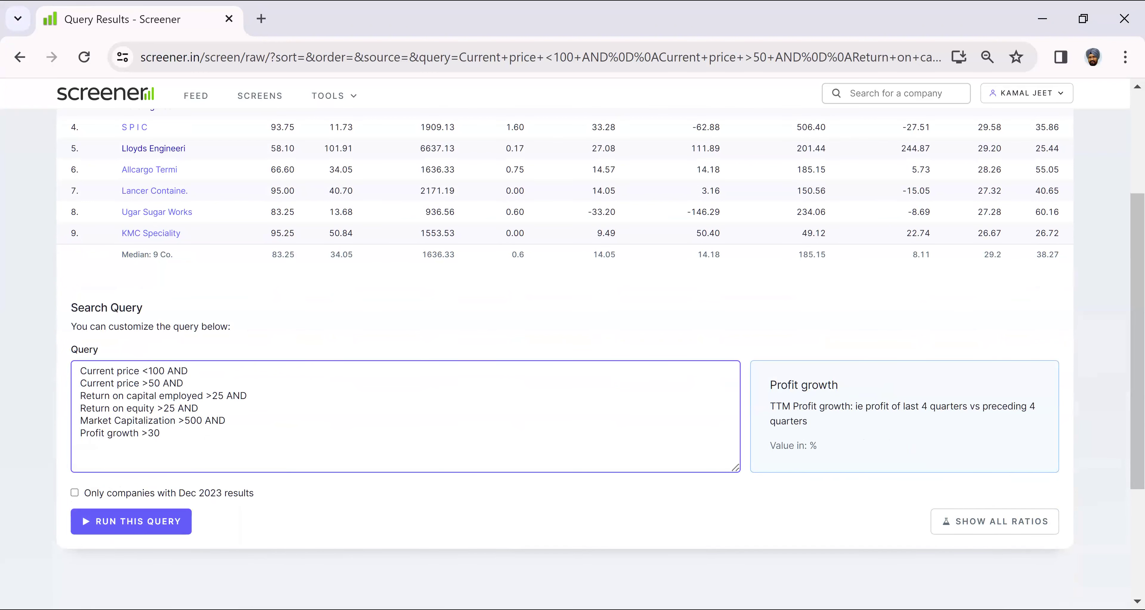
# Run the query, add 'AND Profit growth 3Years >Profit growth 5Years', and rerun for 2 companies
pyautogui.hotkey('ctrl', 'Return')
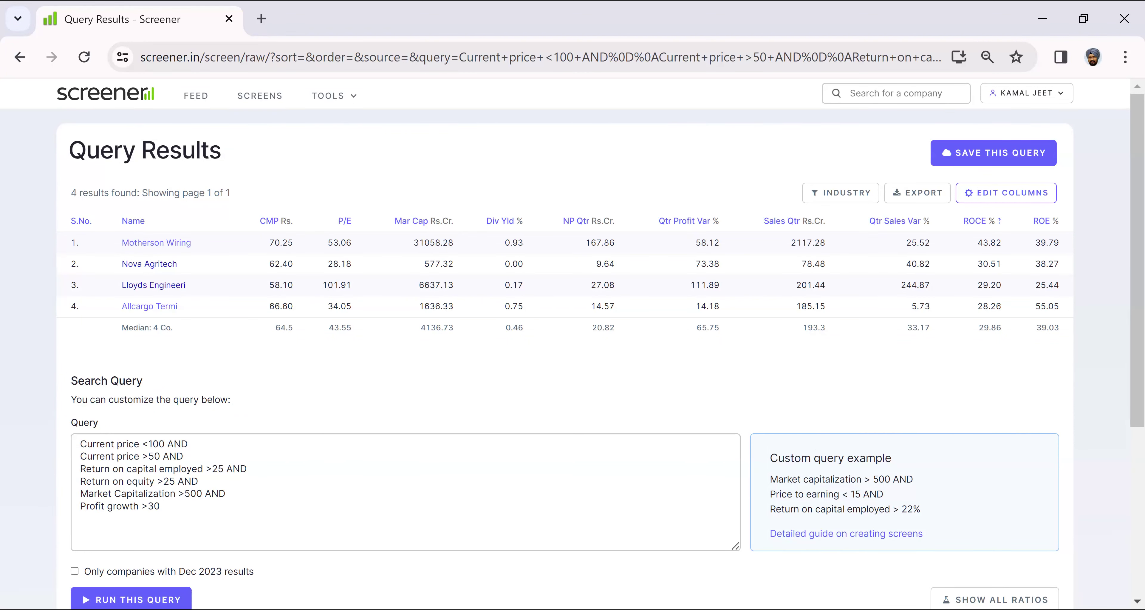
pyautogui.click(81, 518)
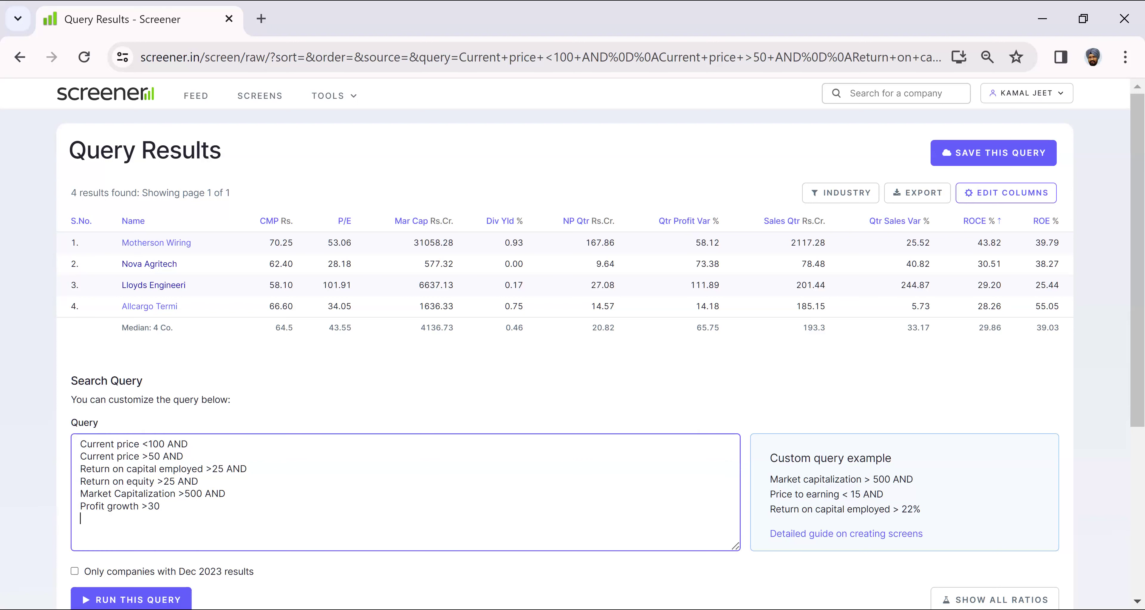
pyautogui.write('AND')
pyautogui.press('Return')
pyautogui.write('PR')
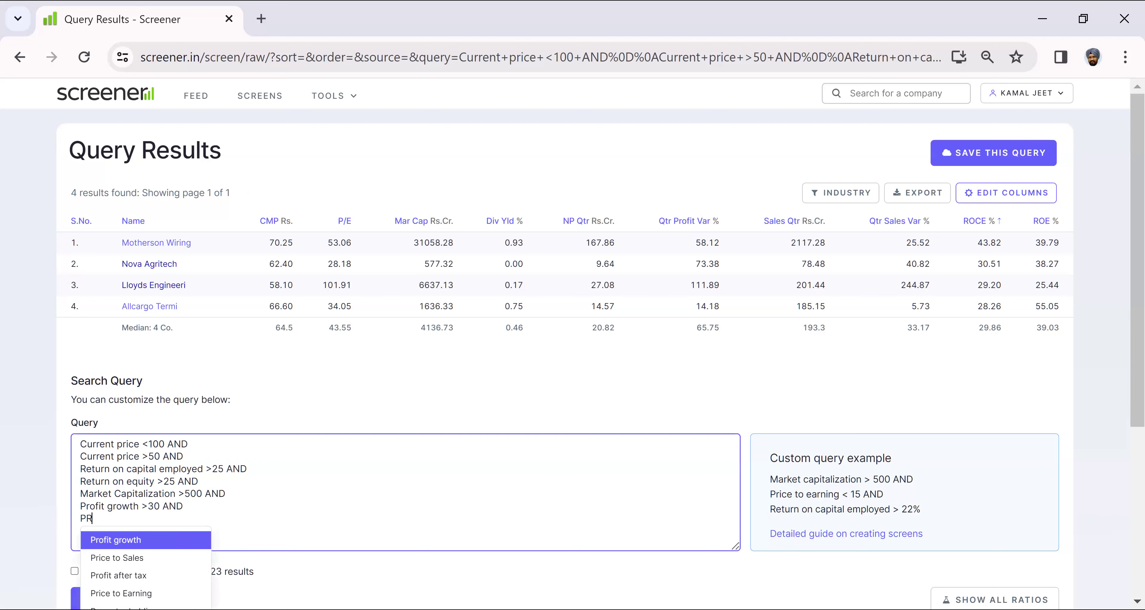
pyautogui.write('OFIT')
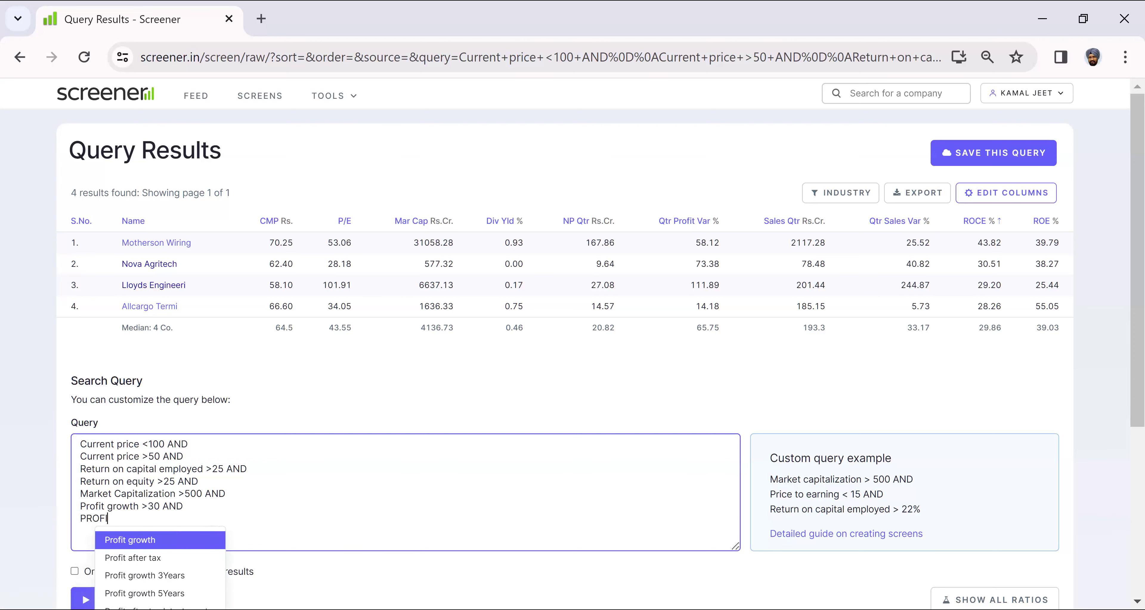
pyautogui.press('Down')
pyautogui.press('Down')
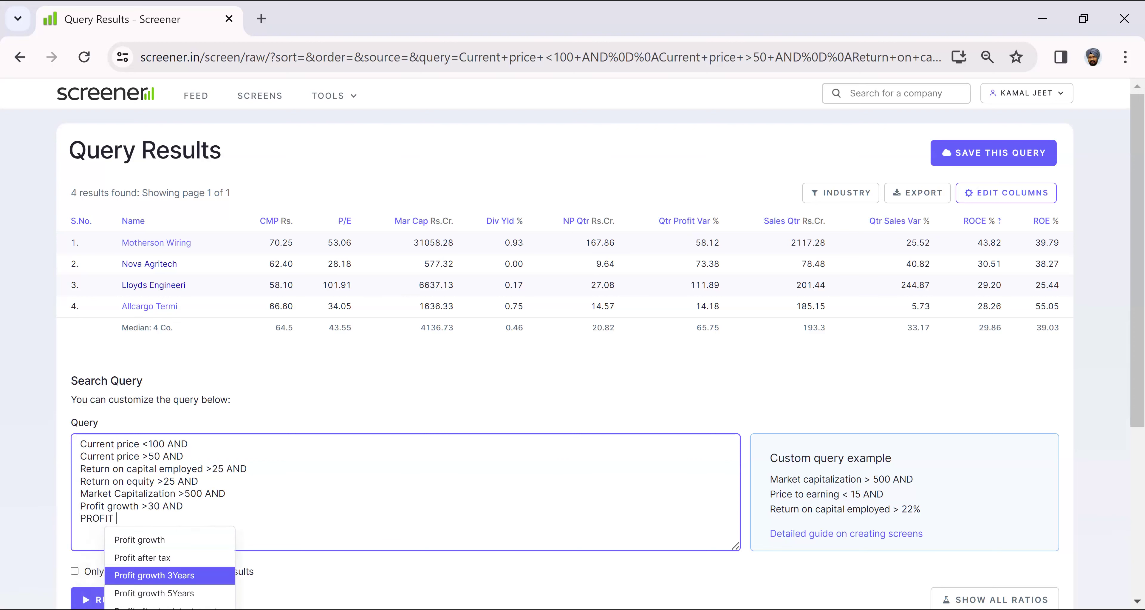
pyautogui.press('Return')
pyautogui.write('>')
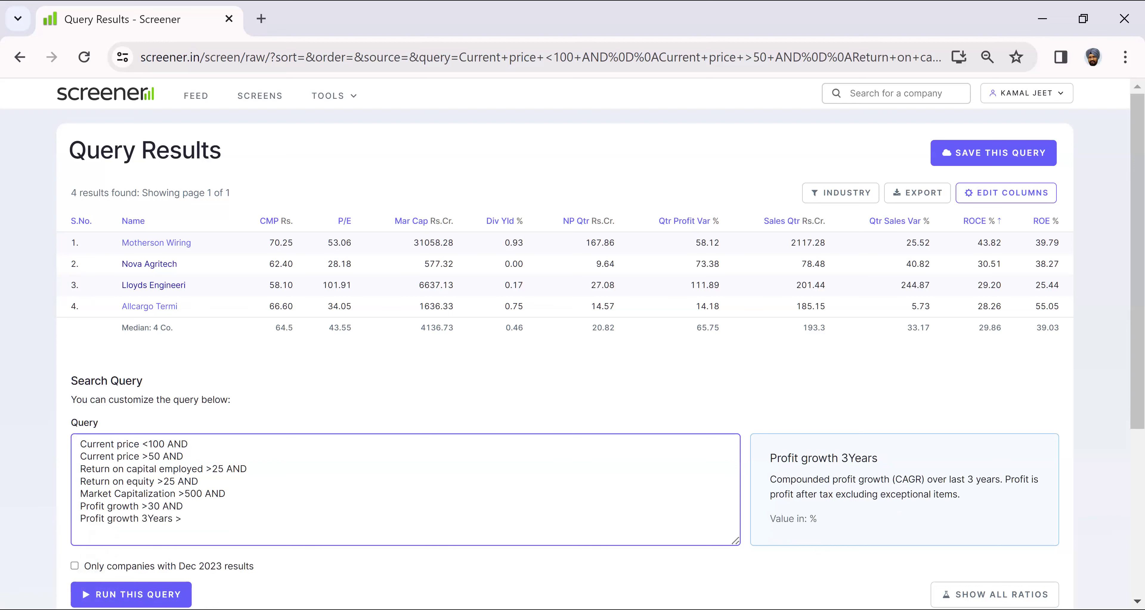
pyautogui.write('PROFIT')
pyautogui.press('Down')
pyautogui.press('Down')
pyautogui.press('Down')
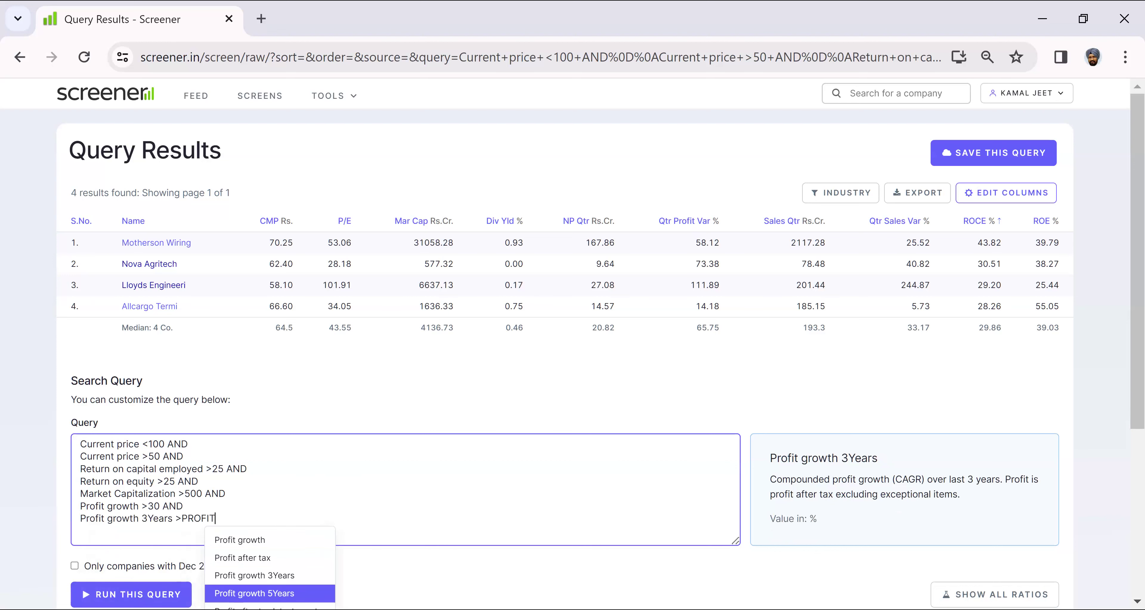
pyautogui.press('Return')
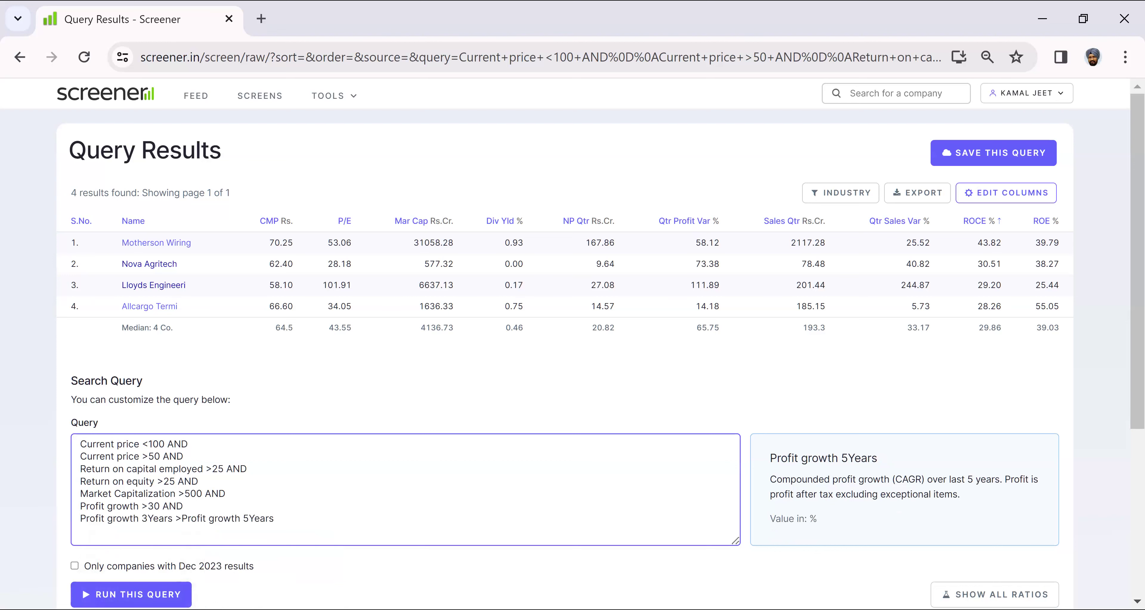
pyautogui.hotkey('ctrl', 'Return')
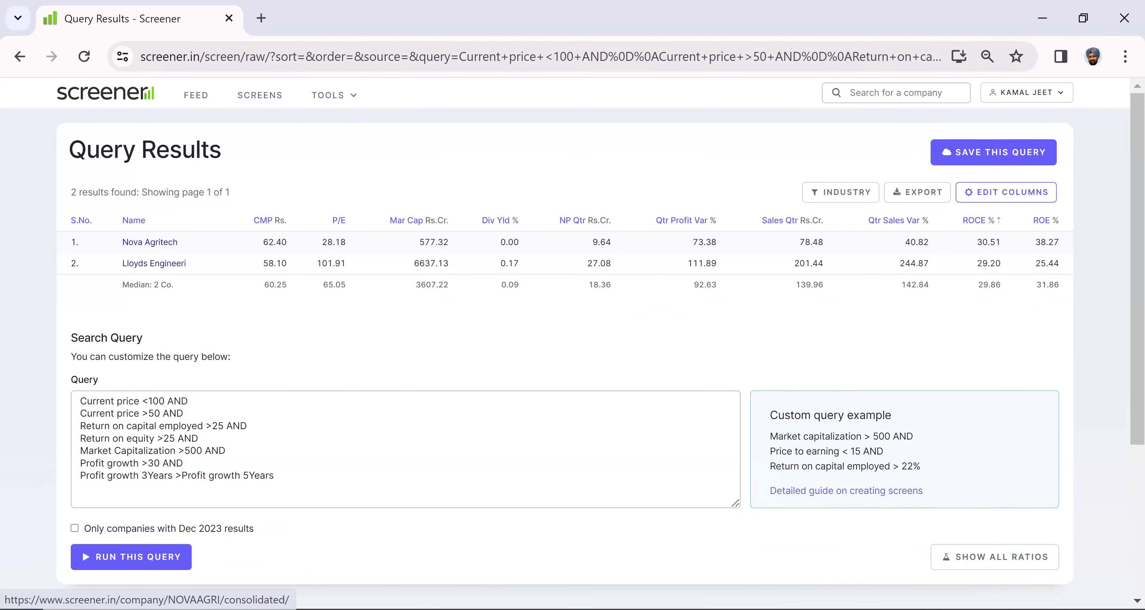
pyautogui.click(185, 29)
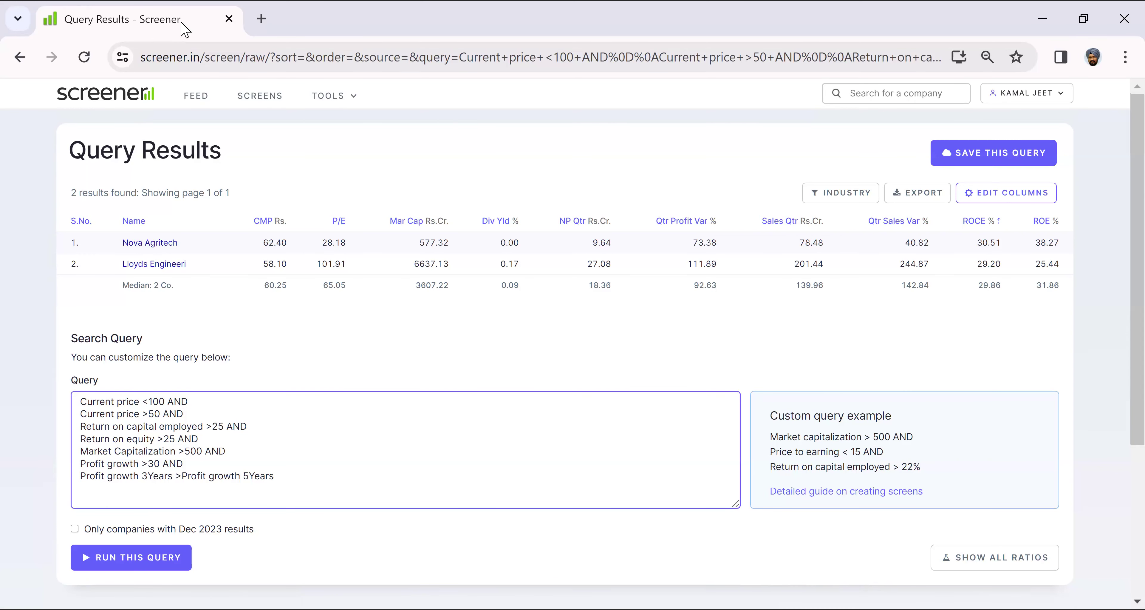
# Append 'AND Promoter holding >50' as the query's final line
pyautogui.press('BackSpace')
pyautogui.write('AND')
pyautogui.press('Return')
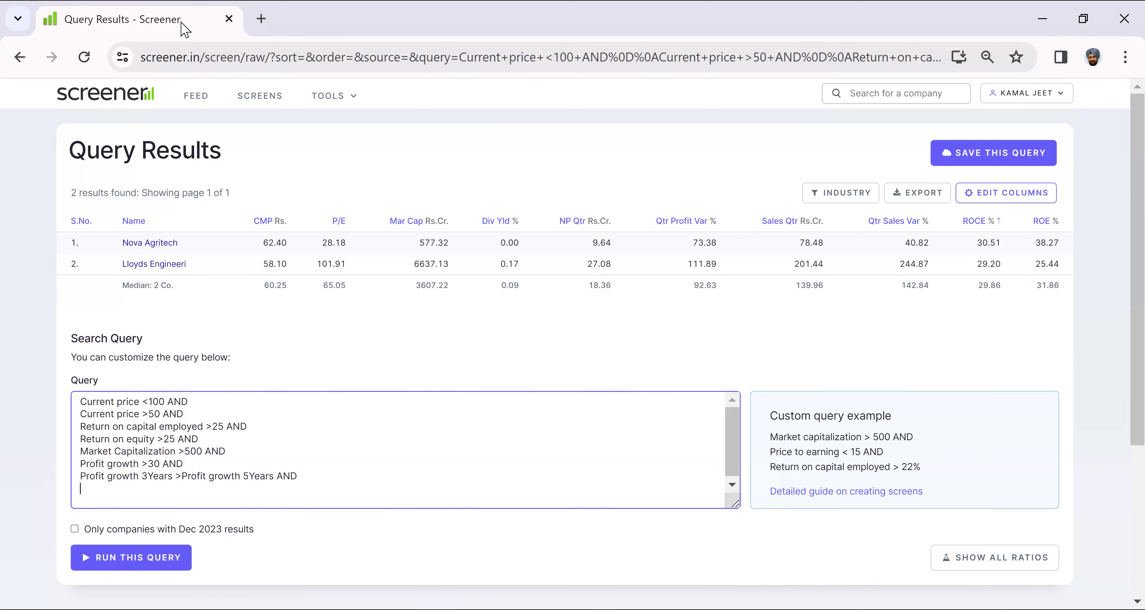
pyautogui.write('PROMOT')
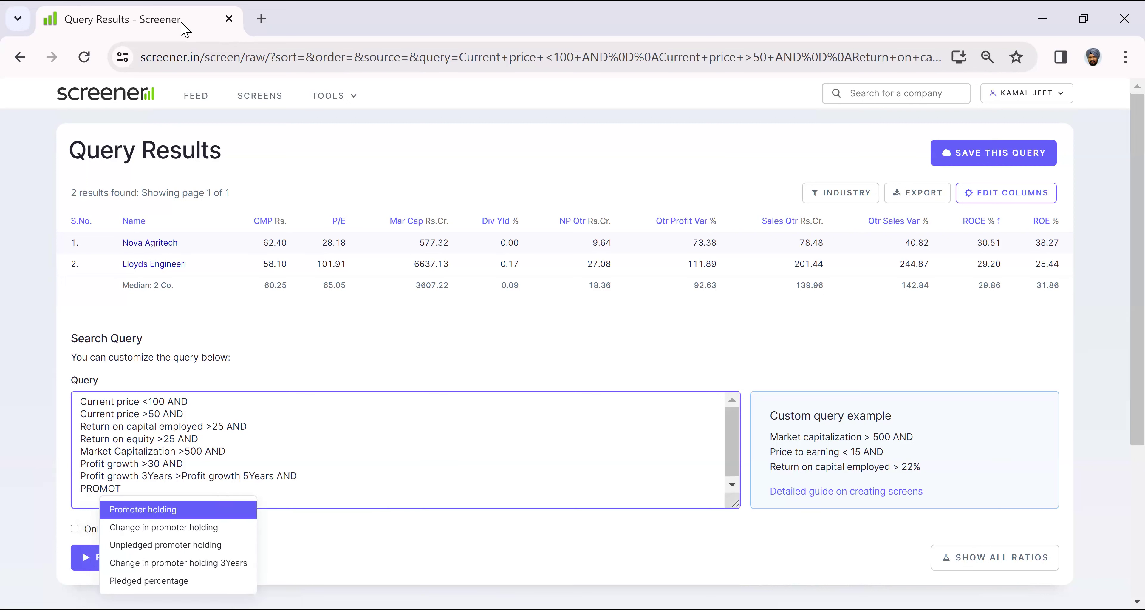
pyautogui.press('Return')
pyautogui.write('>50')
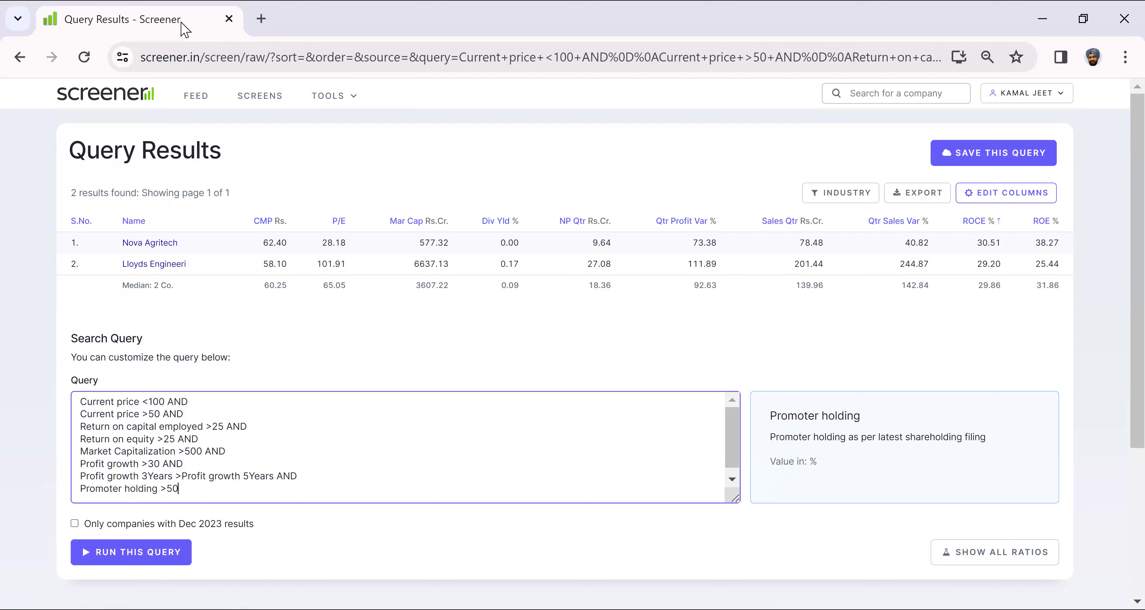
pyautogui.click(185, 30)
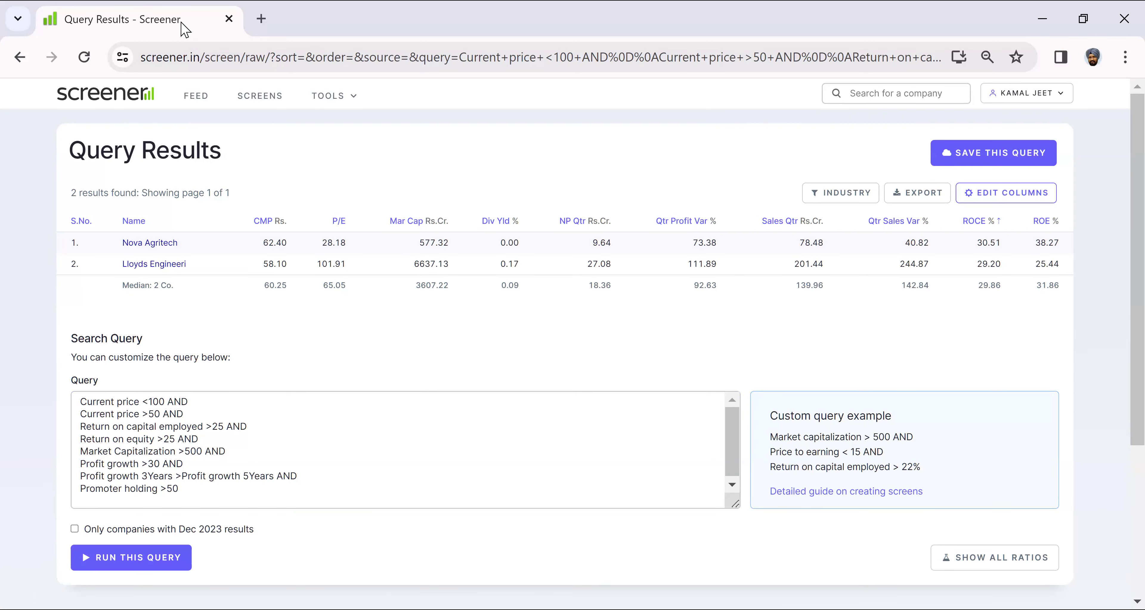
# Add 'AND FII >5' and 'AND DII holding >5' conditions to the query
pyautogui.click(185, 30)
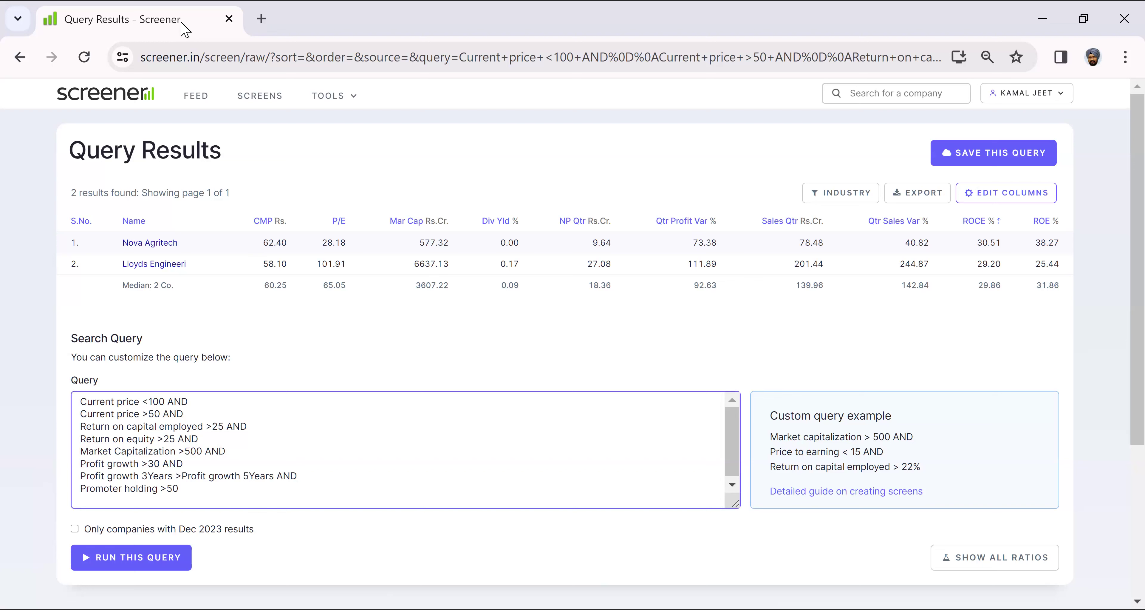
pyautogui.write('AND')
pyautogui.press('Return')
pyautogui.write('FII')
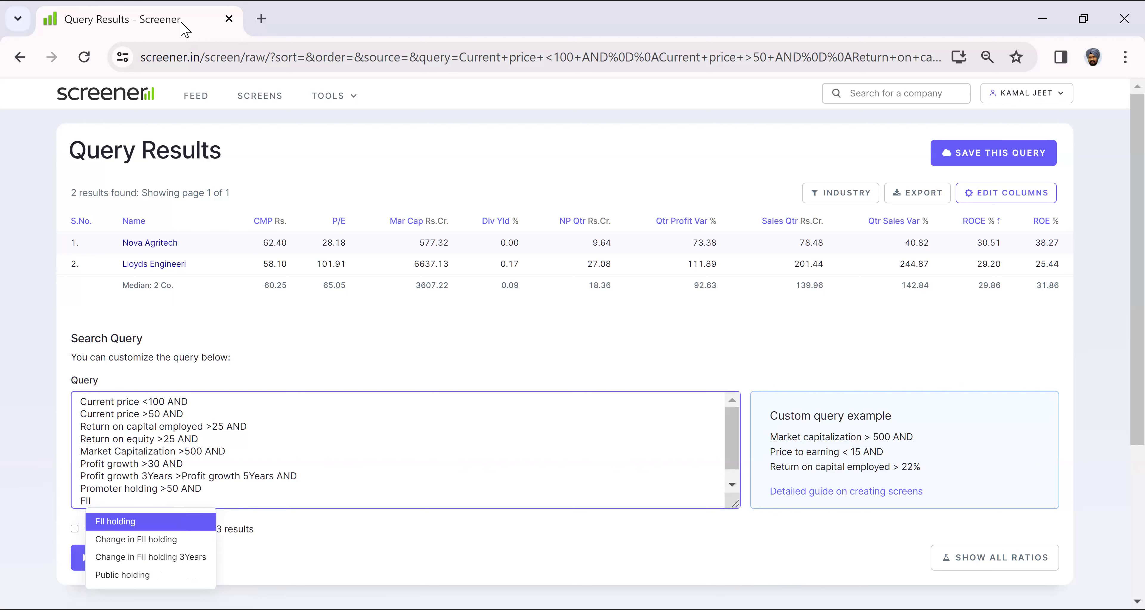
pyautogui.write('>')
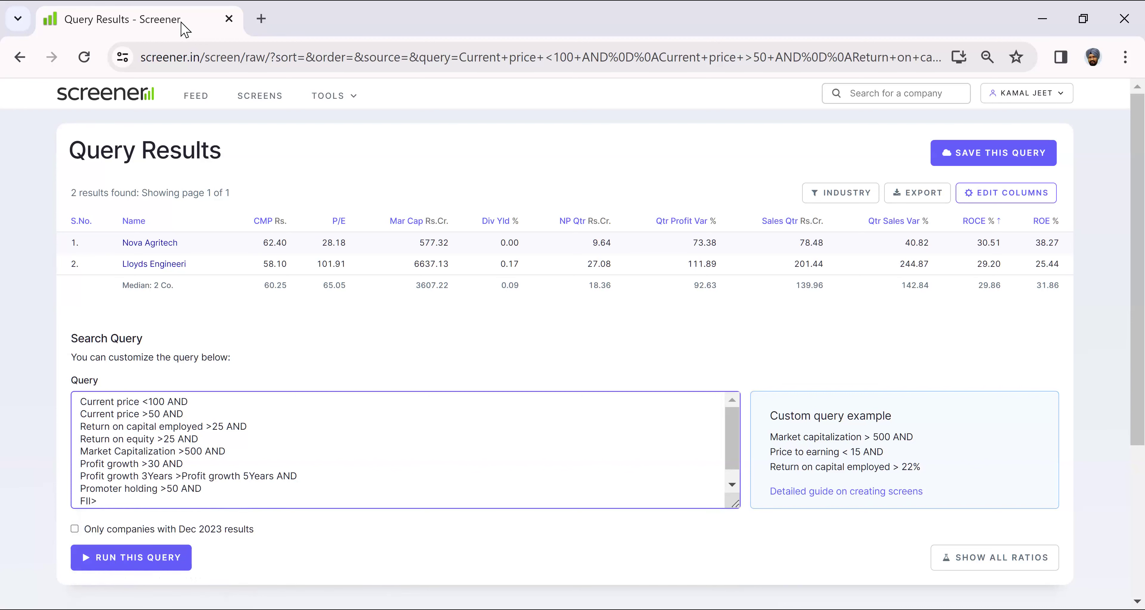
pyautogui.write('5 AND')
pyautogui.press('Return')
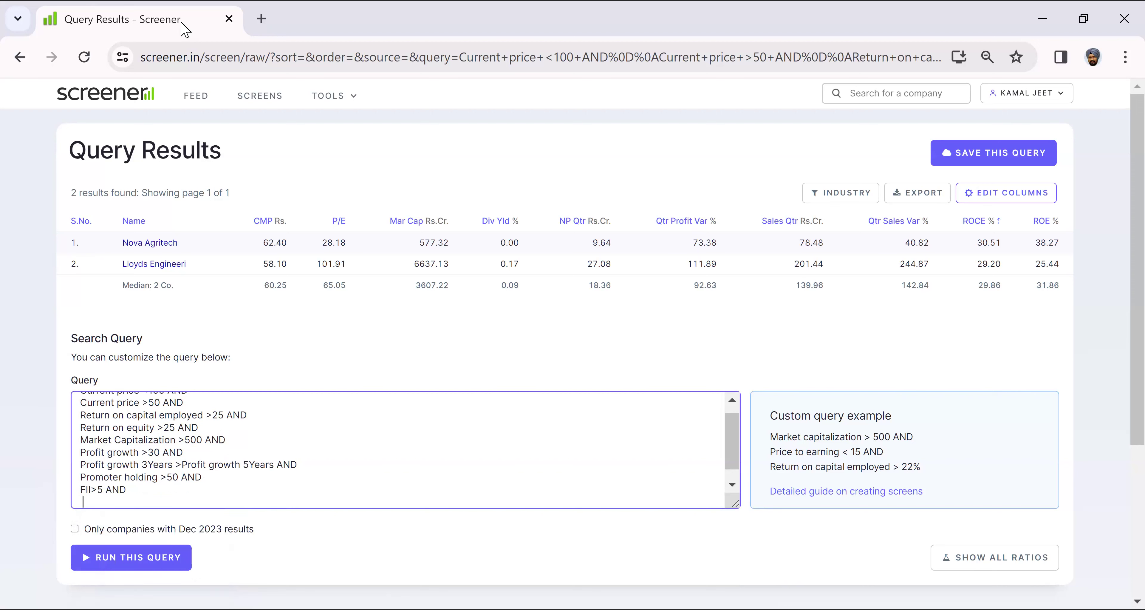
pyautogui.write('DII')
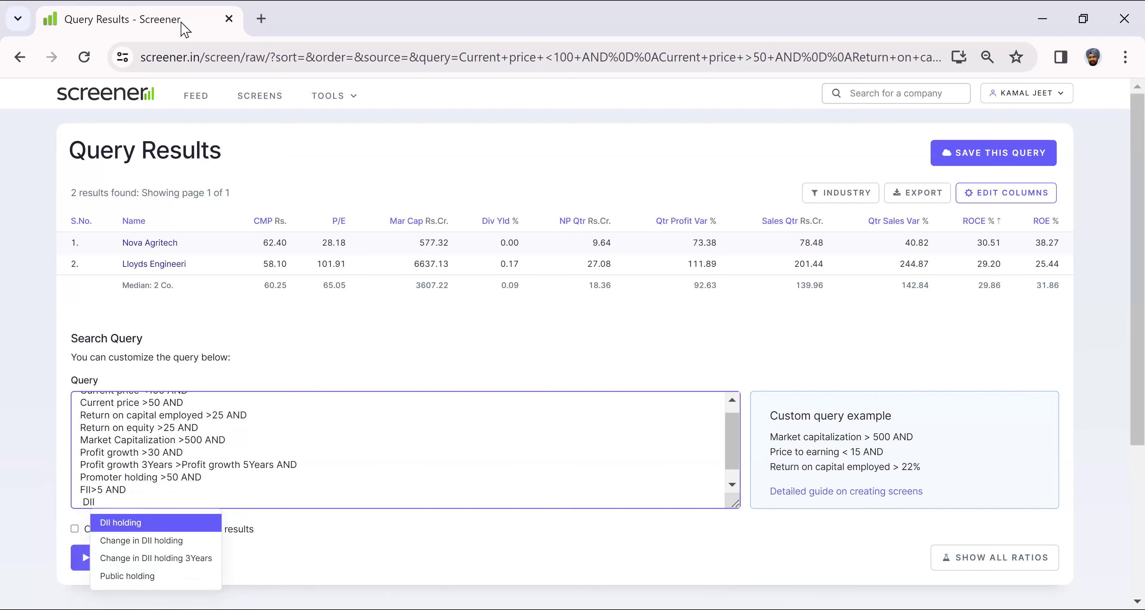
pyautogui.press('Return')
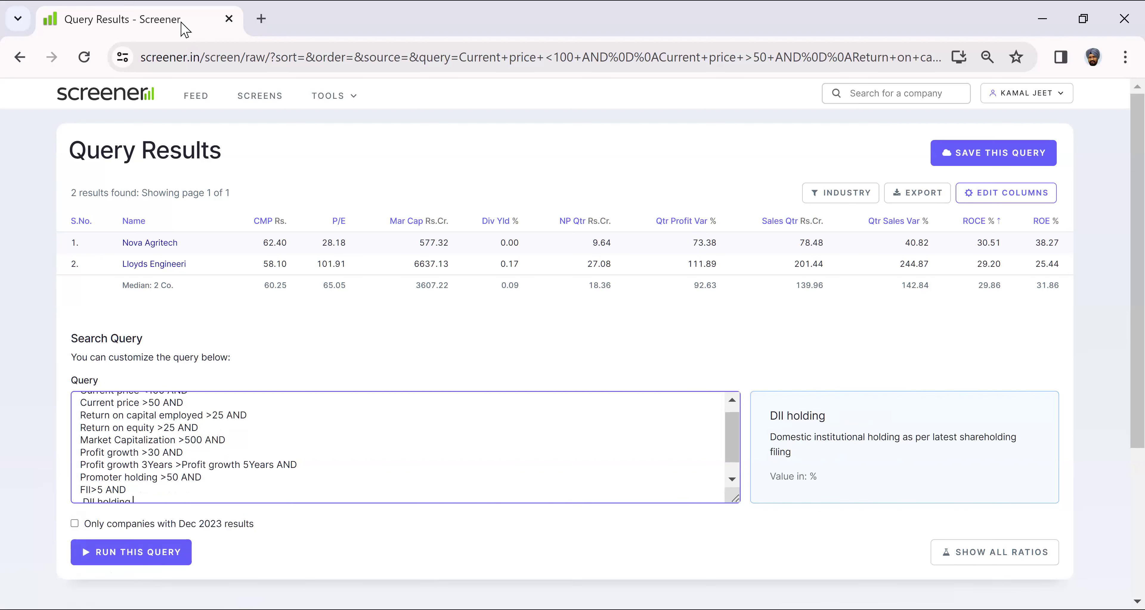
pyautogui.write('>5')
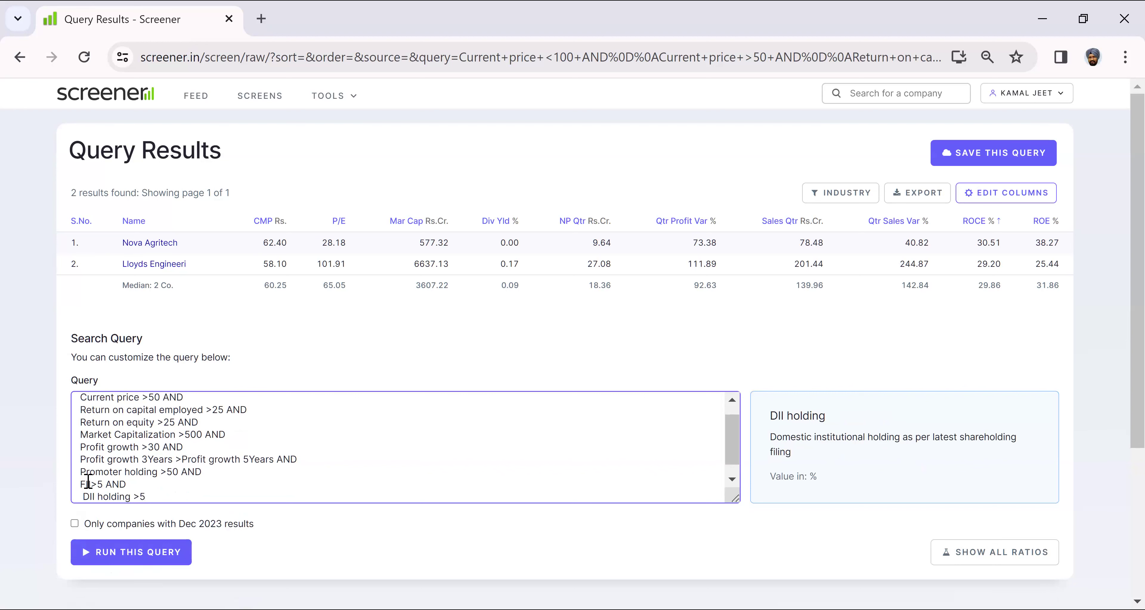
# Change the FII term to FII holding and run the query, which reports an unknown-word error
pyautogui.click(88, 483)
pyautogui.press('BackSpace')
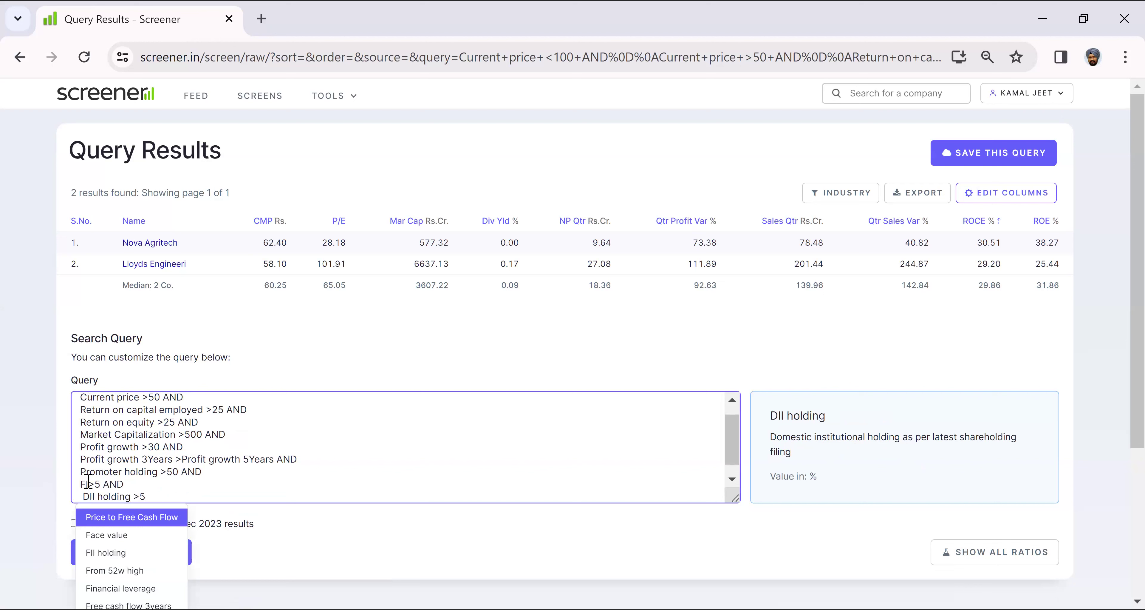
pyautogui.press('Down')
pyautogui.press('Down')
pyautogui.press('Return')
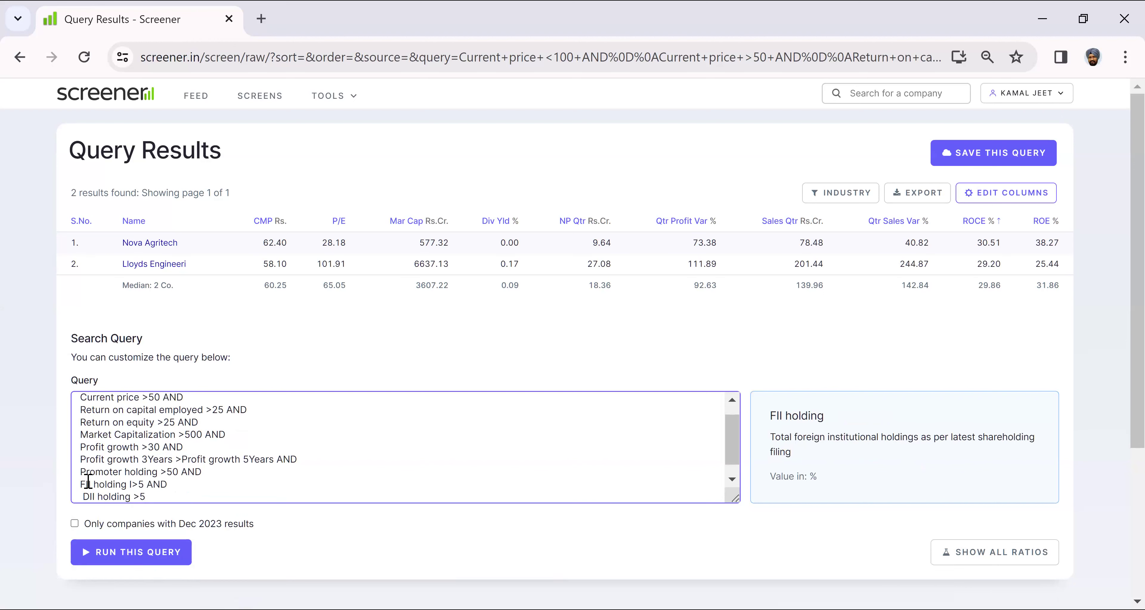
pyautogui.scroll(-1, 88, 481)
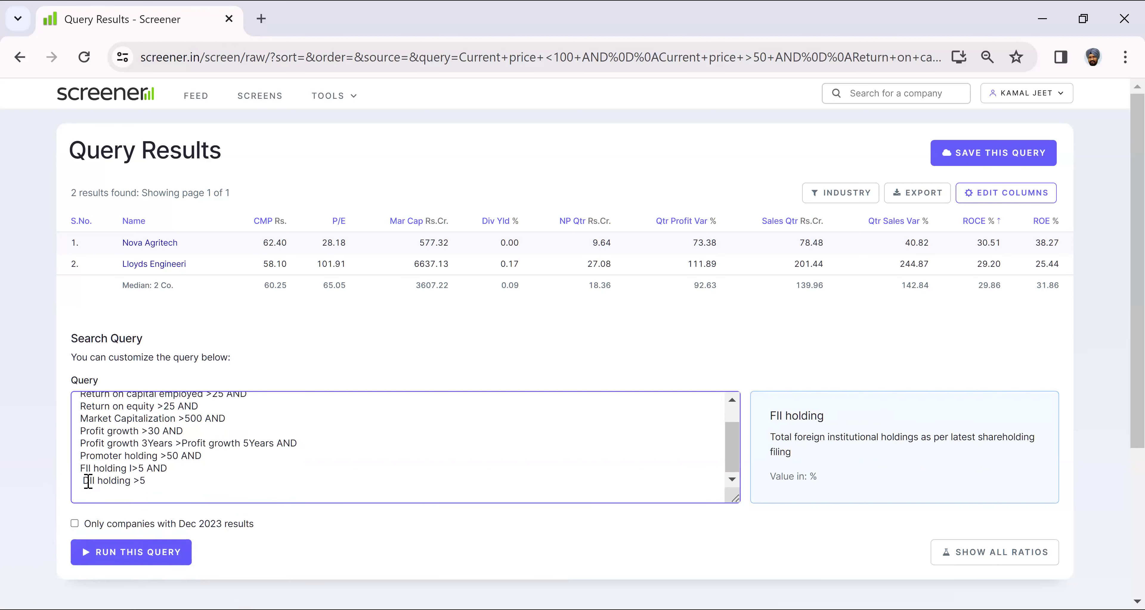
pyautogui.hotkey('ctrl', 'Return')
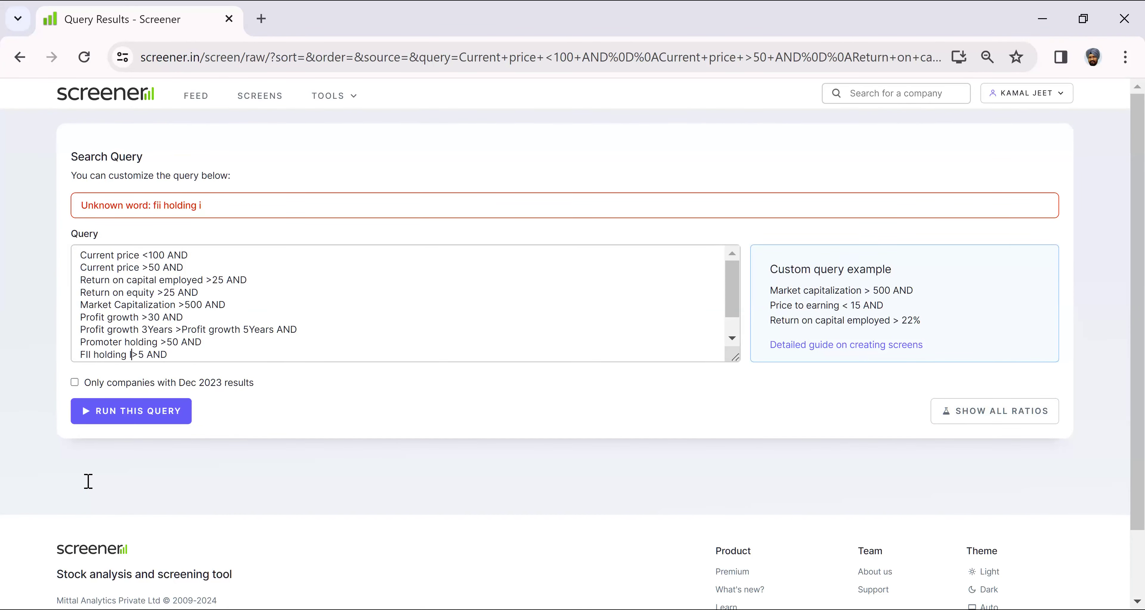
# Delete the stray 'I' before >5 in the FII holding line and close the suggestions
pyautogui.press('BackSpace')
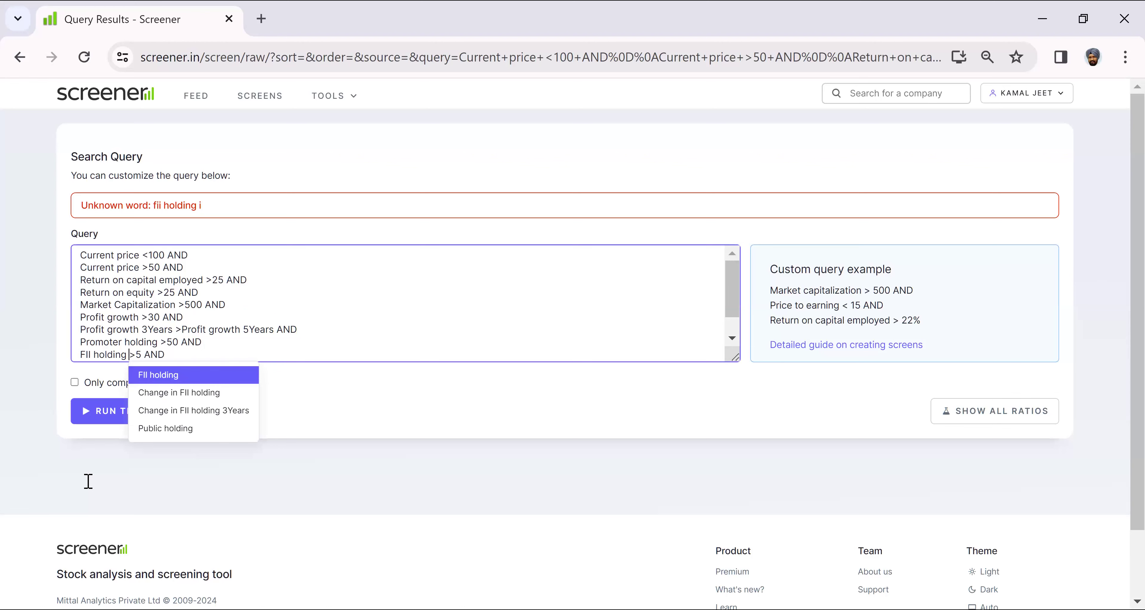
pyautogui.click(89, 481)
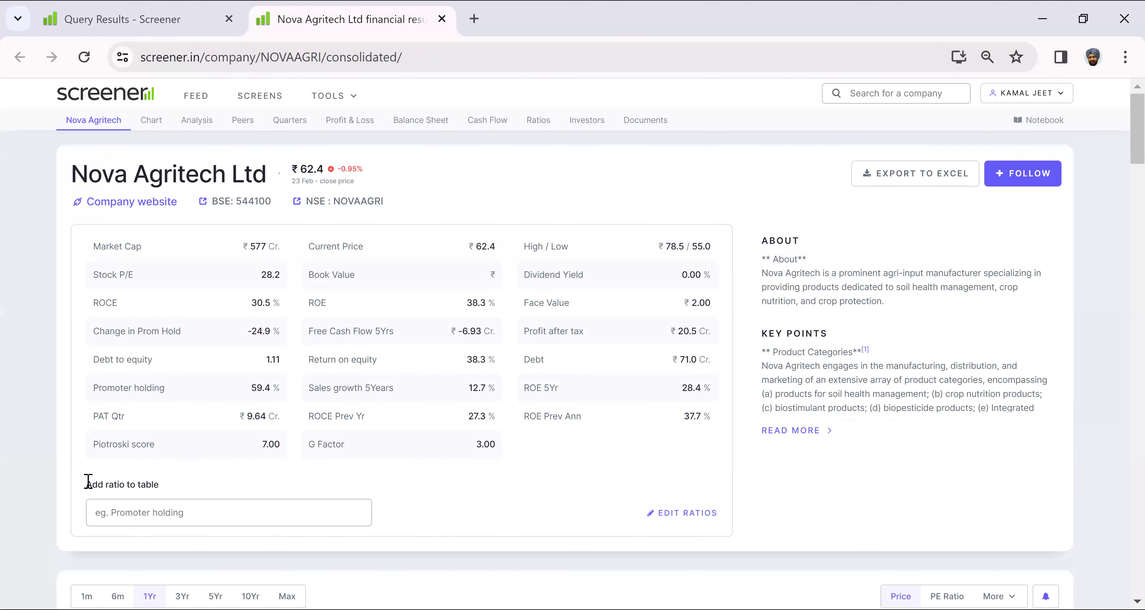
# Scroll past Nova Agritech's chart, pros/cons and peer comparison to Quarterly Results
pyautogui.scroll(-2, 88, 480)
pyautogui.scroll(-8, 88, 481)
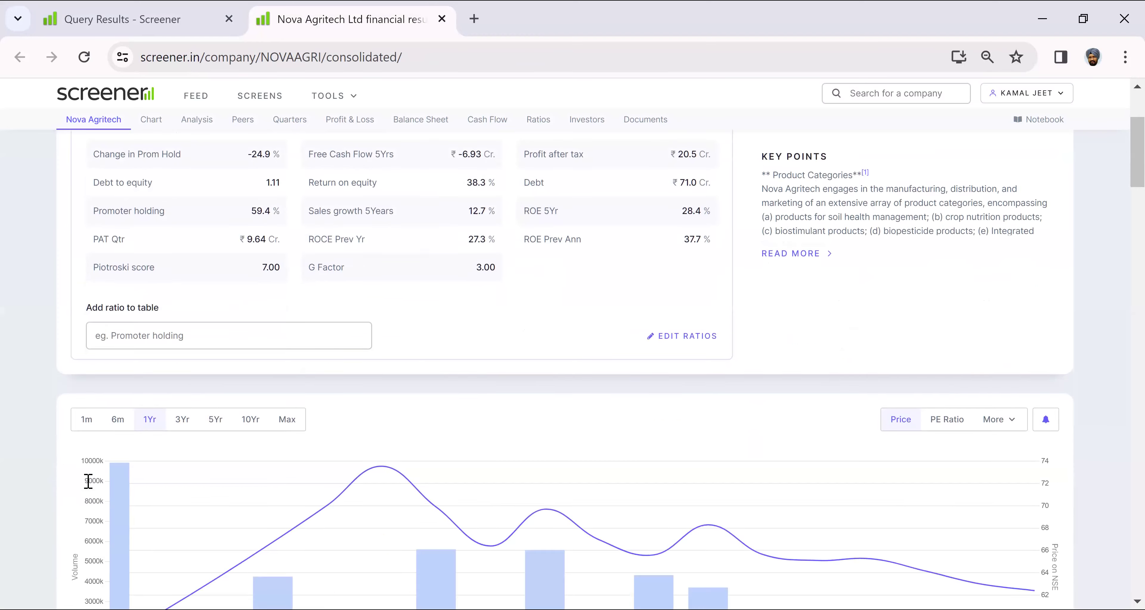
pyautogui.scroll(-4, 88, 481)
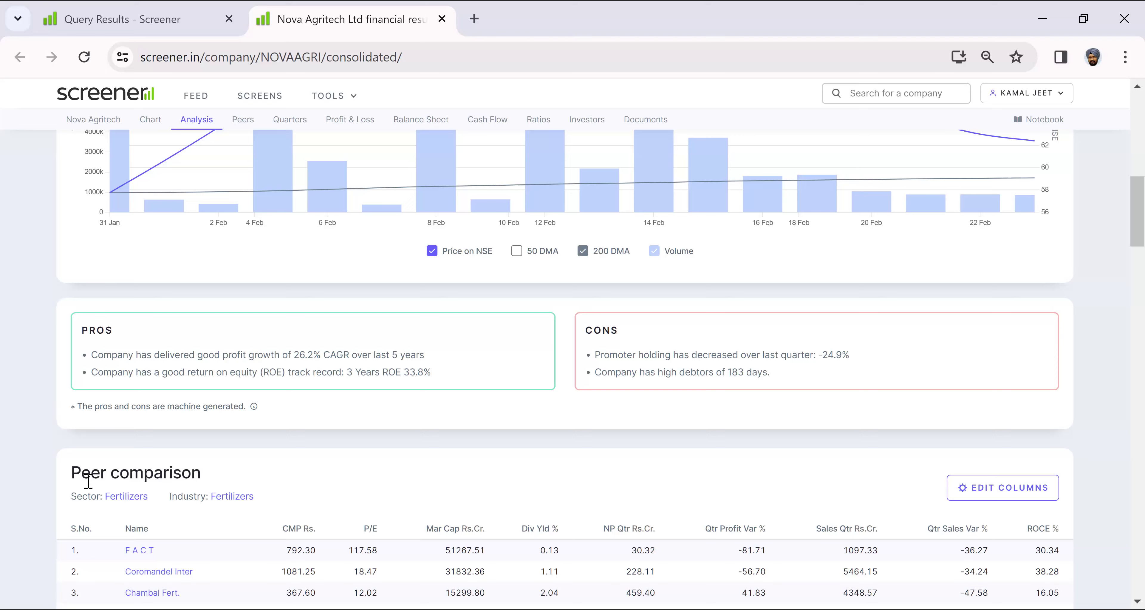
pyautogui.scroll(-10, 88, 481)
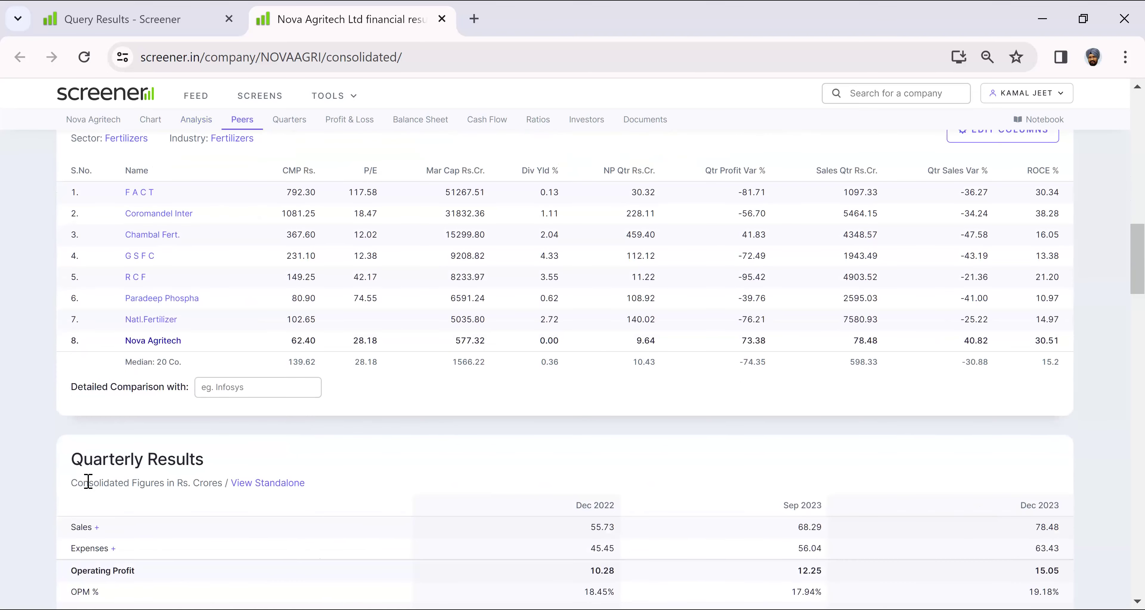
pyautogui.scroll(-3, 88, 481)
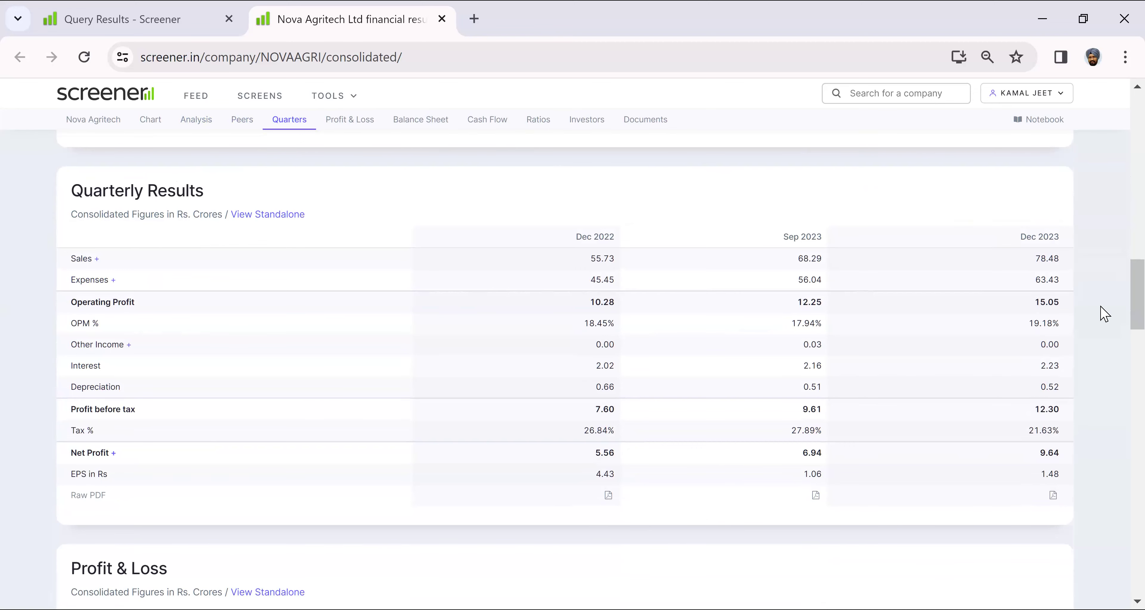
# Scroll through Nova Agritech's Profit & Loss table and compounded growth figures
pyautogui.scroll(-4, 1105, 314)
pyautogui.scroll(-4, 1105, 314)
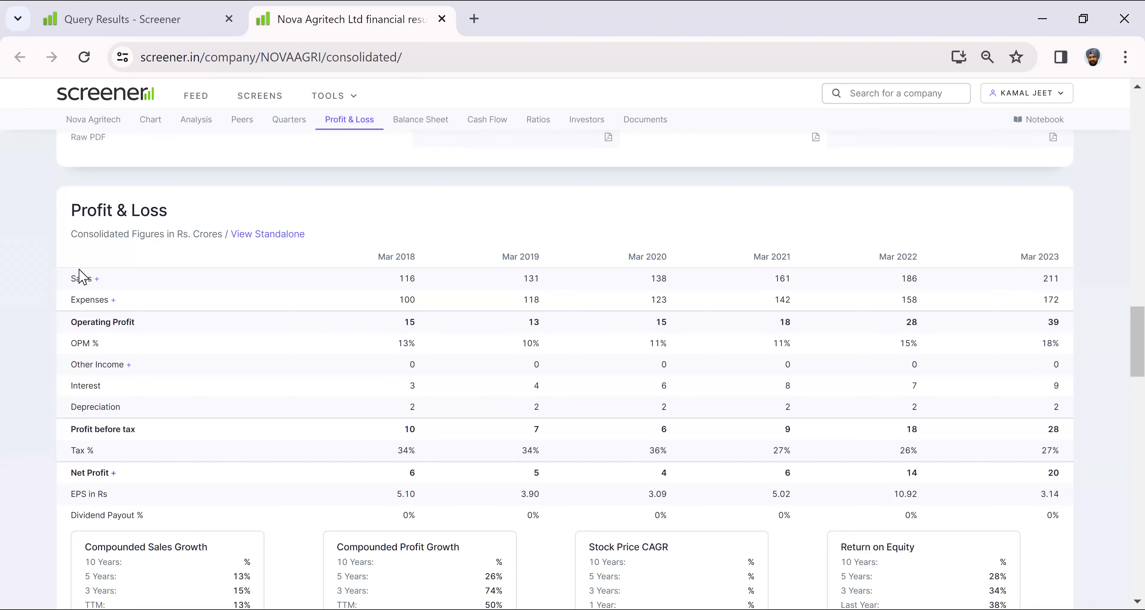
pyautogui.scroll(-4, 80, 277)
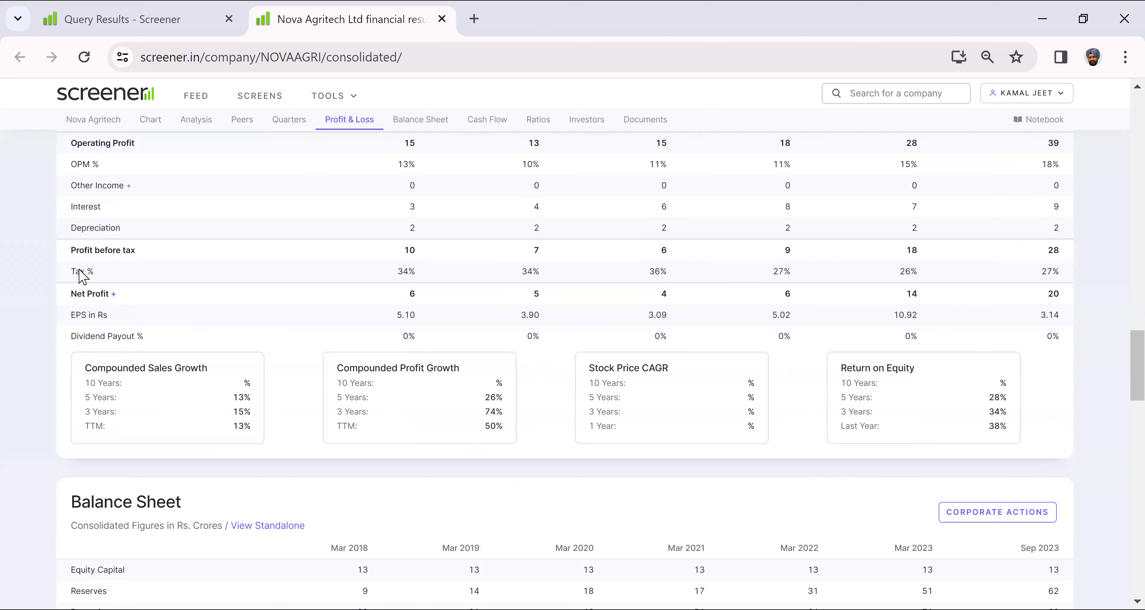
# Scroll through Balance Sheet, Cash Flows and Ratios down to the Shareholding Pattern
pyautogui.scroll(-3, 83, 276)
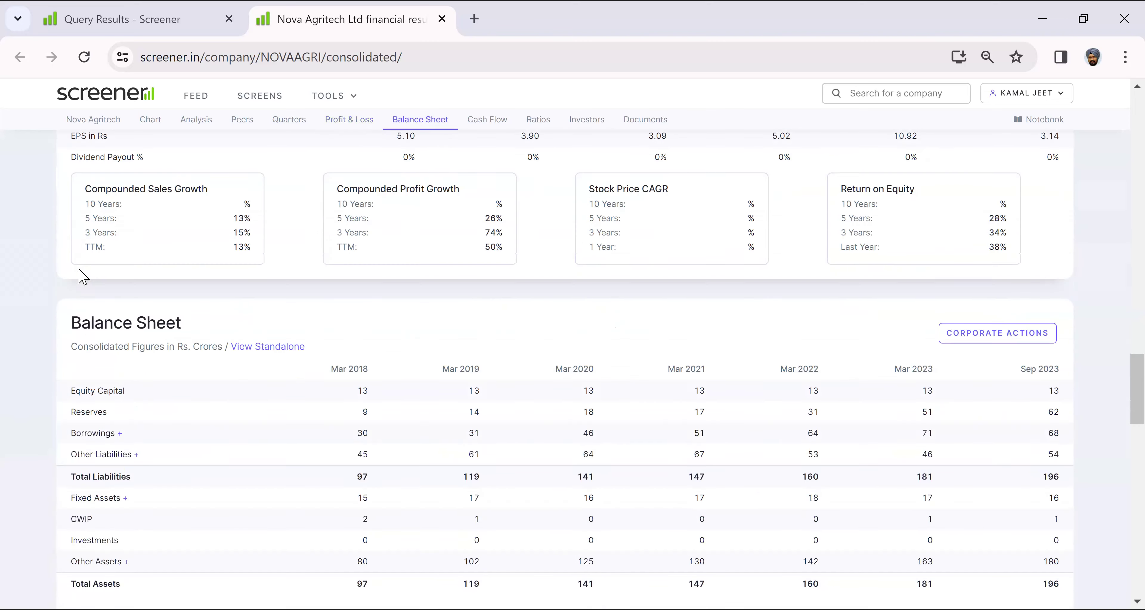
pyautogui.scroll(-2, 83, 276)
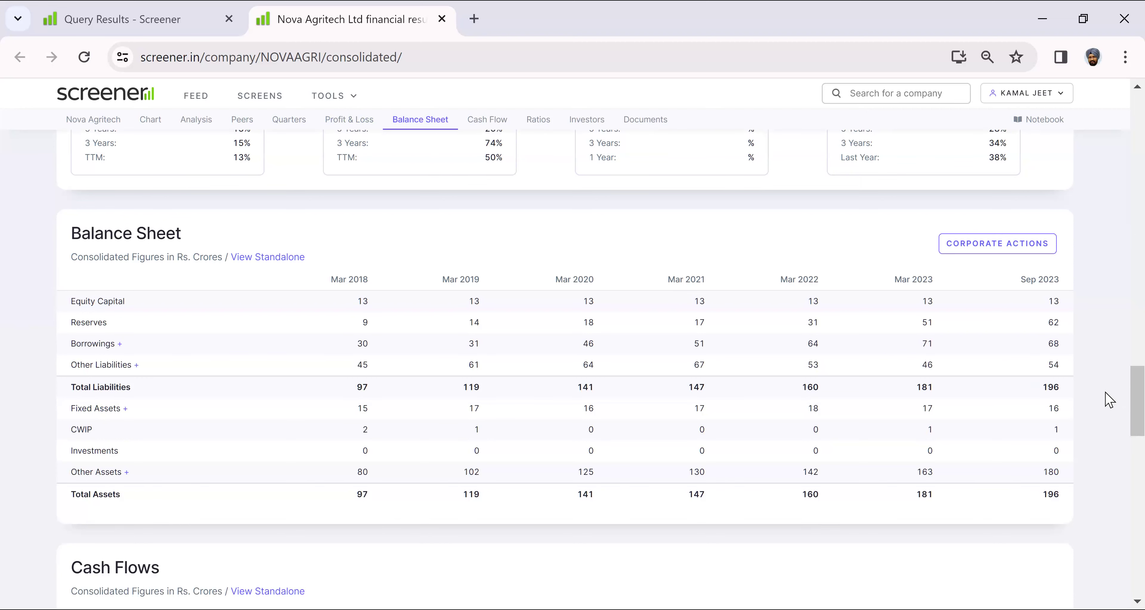
pyautogui.scroll(-3, 1109, 399)
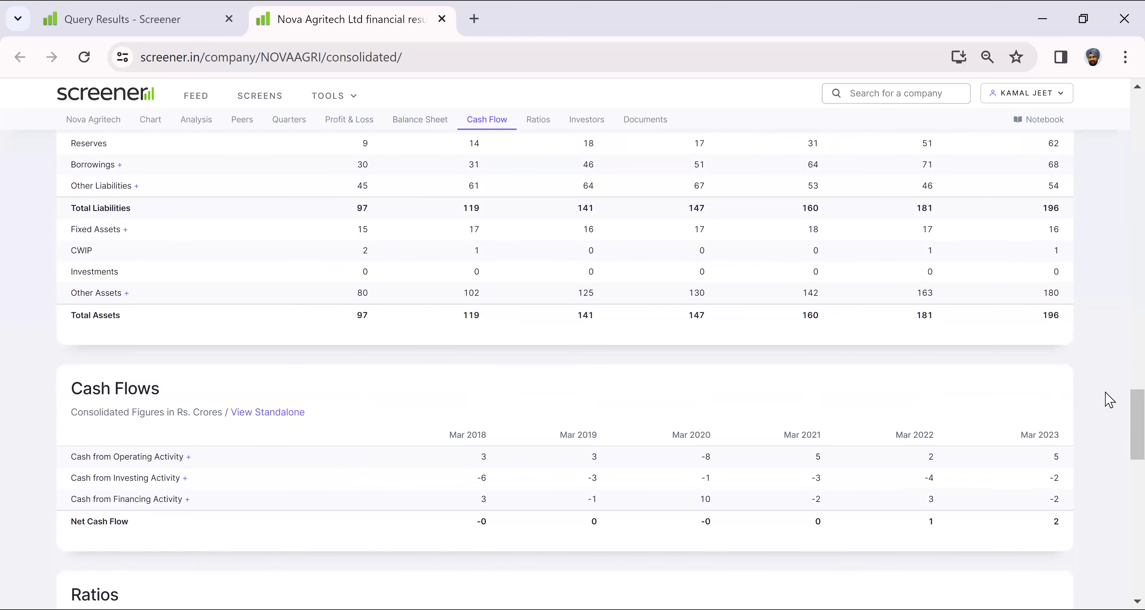
pyautogui.scroll(-3, 1110, 399)
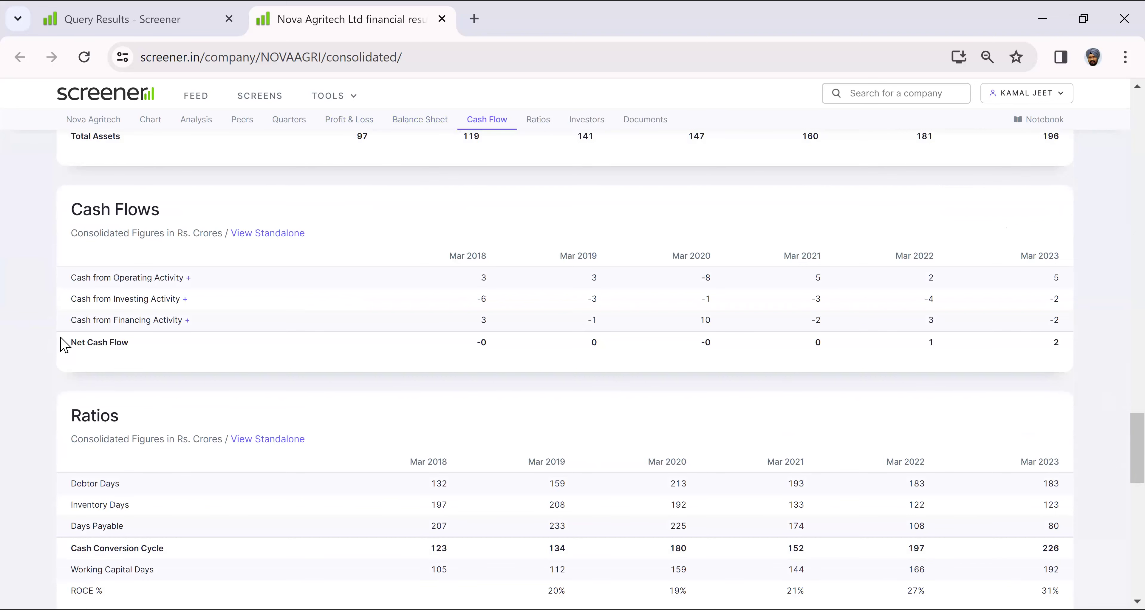
pyautogui.scroll(-2, 65, 345)
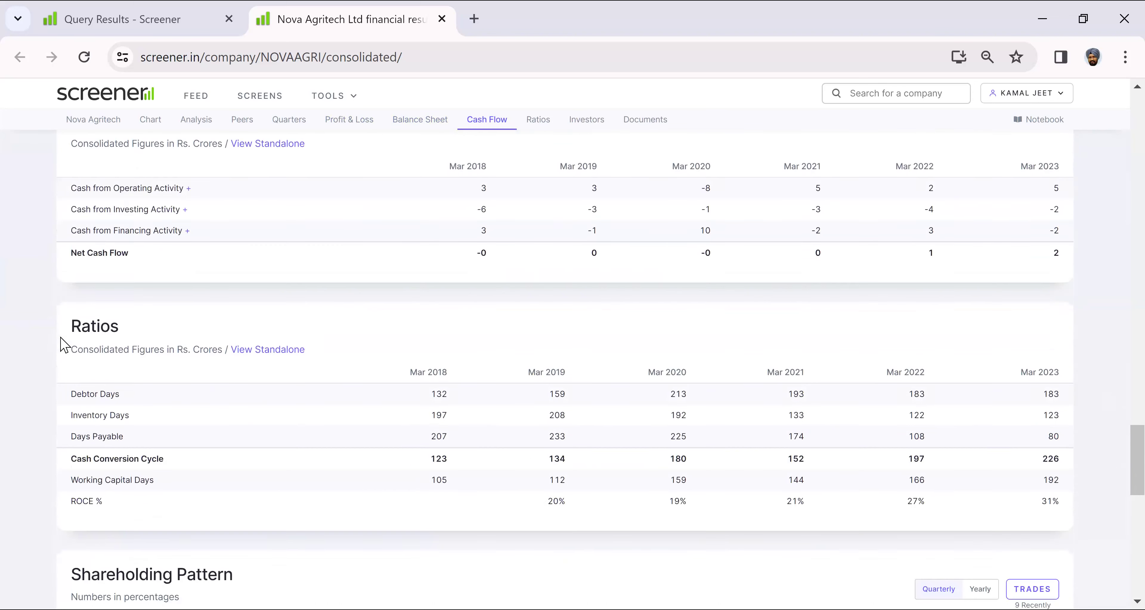
pyautogui.scroll(-5, 65, 345)
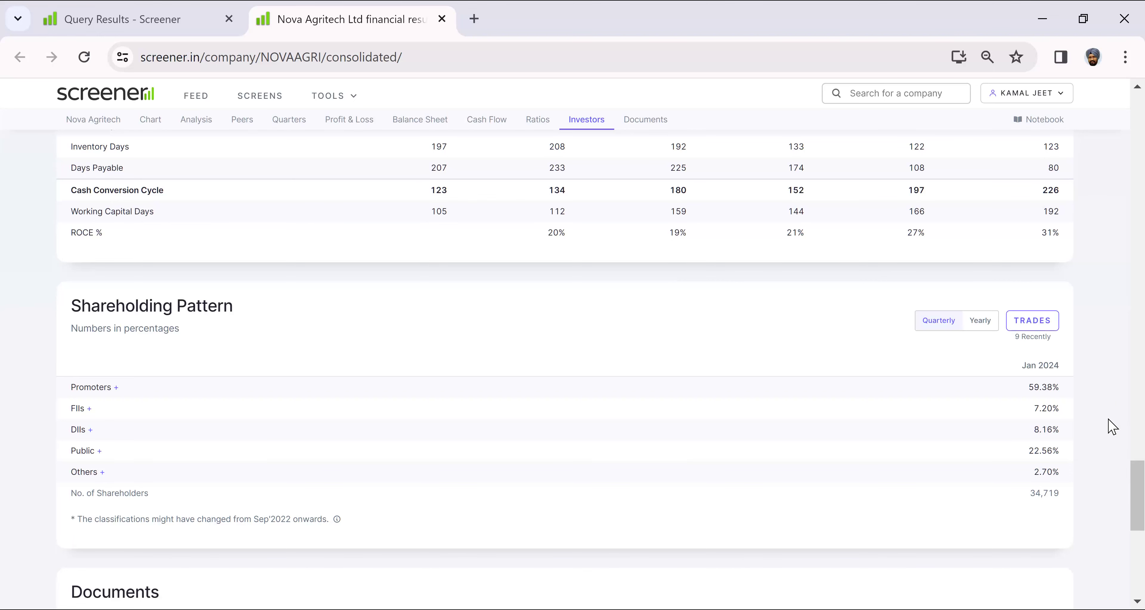
# Scroll down to Nova Agritech's Documents, then back up past P&L and Peers to the 1-year price chart
pyautogui.scroll(-2, 1113, 426)
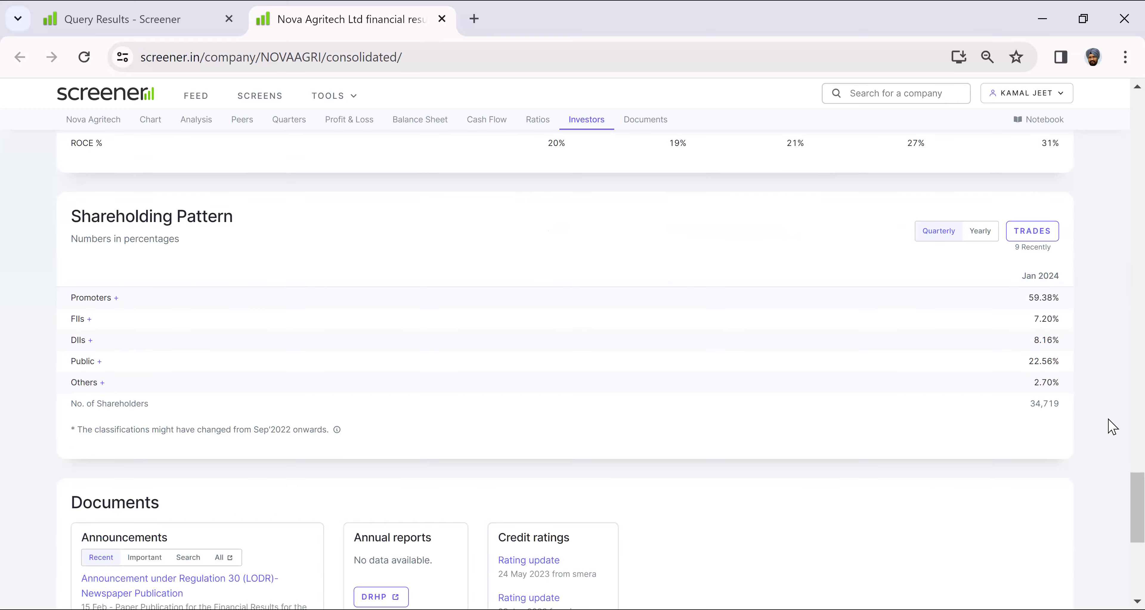
pyautogui.scroll(-2, 1113, 426)
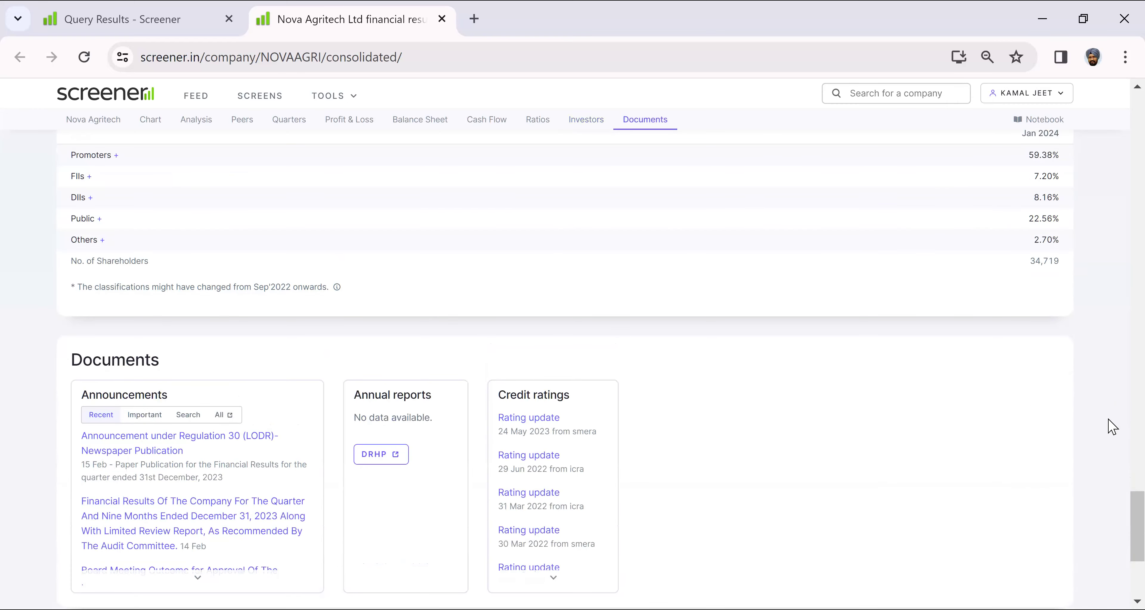
pyautogui.scroll(15, 1112, 427)
pyautogui.scroll(15, 1112, 427)
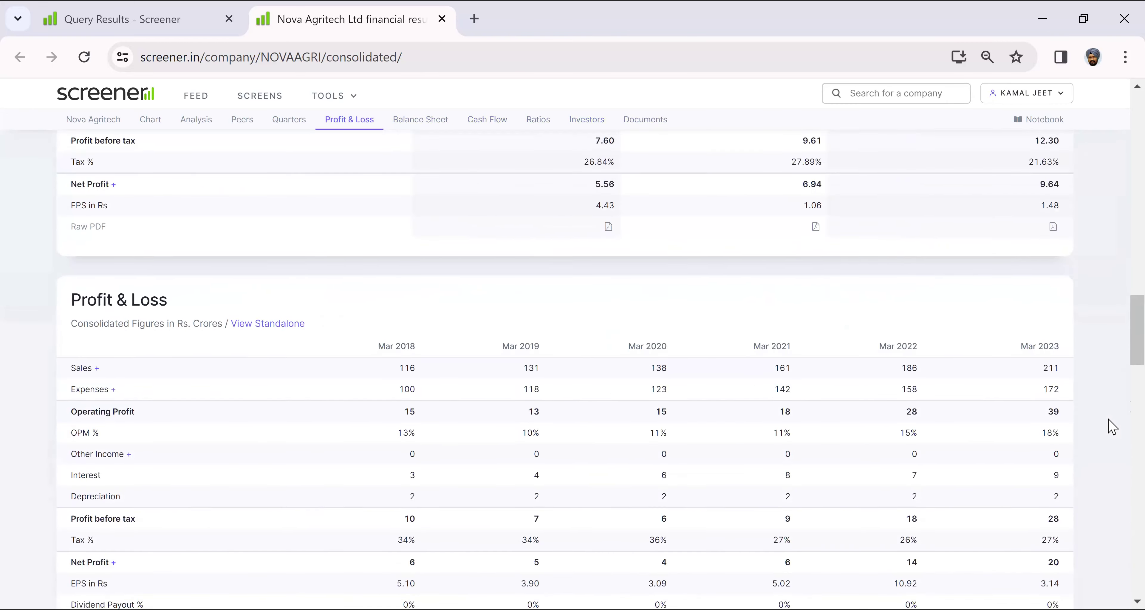
pyautogui.scroll(6, 1113, 427)
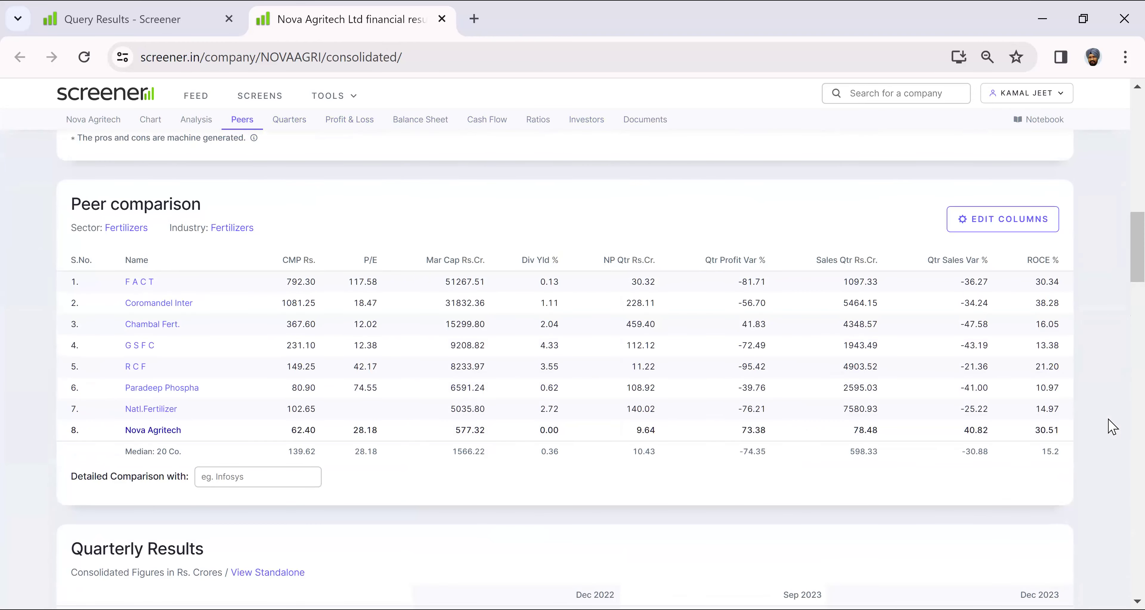
pyautogui.scroll(8, 1112, 427)
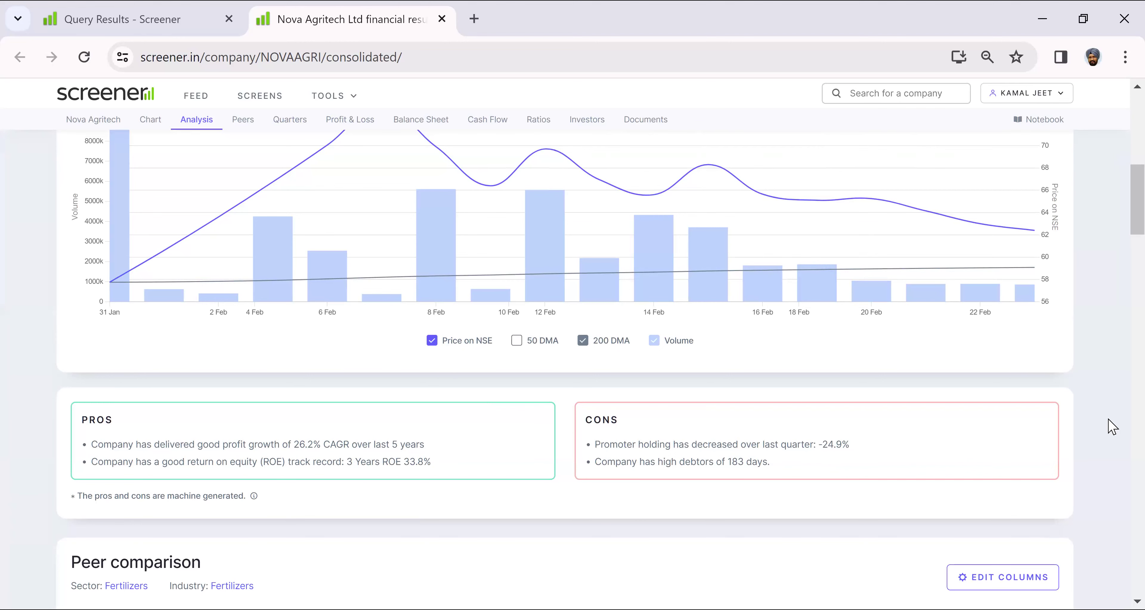
pyautogui.scroll(3, 1113, 427)
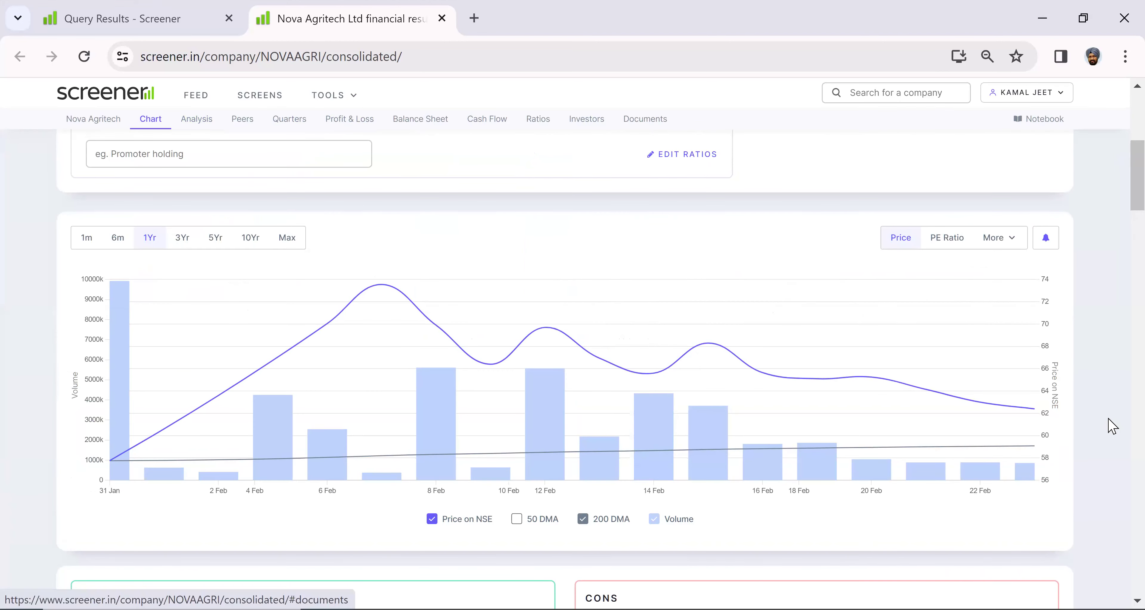